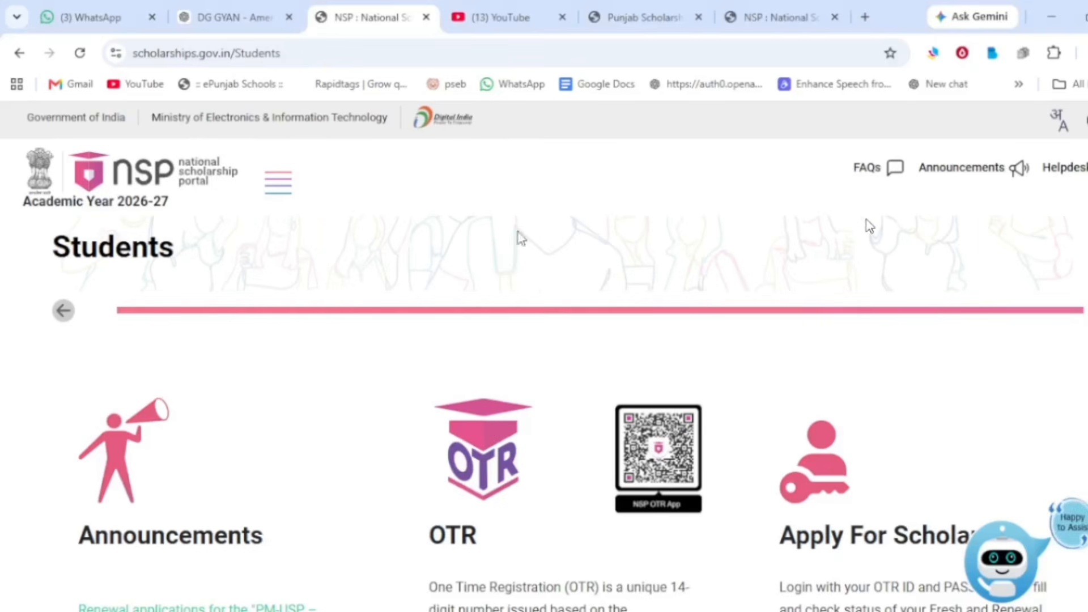
Step: Scroll down the Students page to view the Announcements, OTR and Apply For Scholarship sections
{"action": "scroll", "coordinate": [863, 226], "scroll_direction": "down", "scroll_amount": 5}
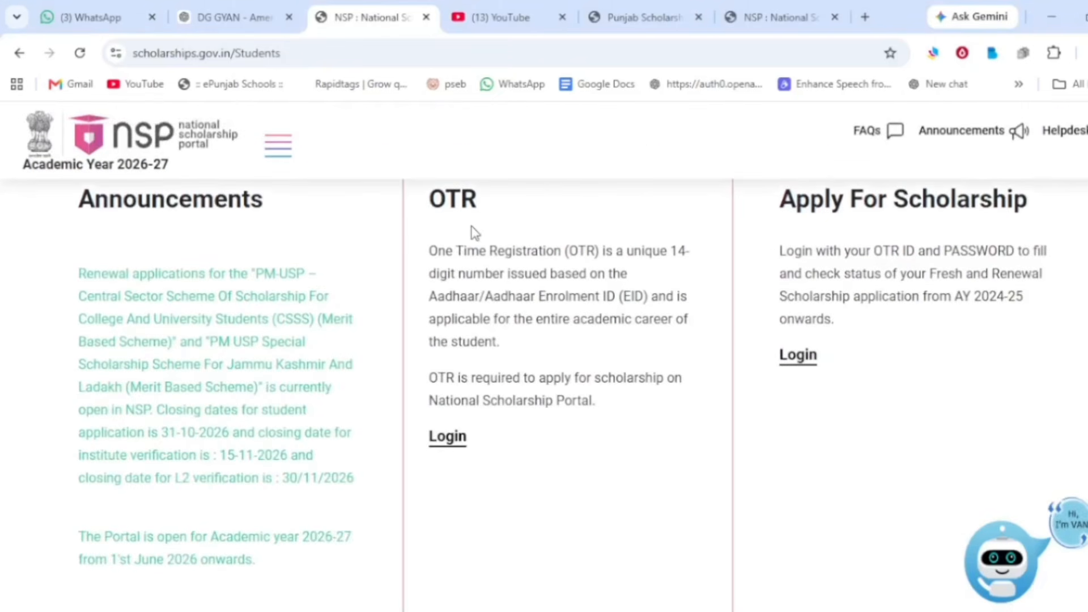
Step: Use the Apply For Scholarship login, choose Login with OTR, and start entering the OTR ID
{"action": "scroll", "coordinate": [474, 233], "scroll_direction": "up", "scroll_amount": 1}
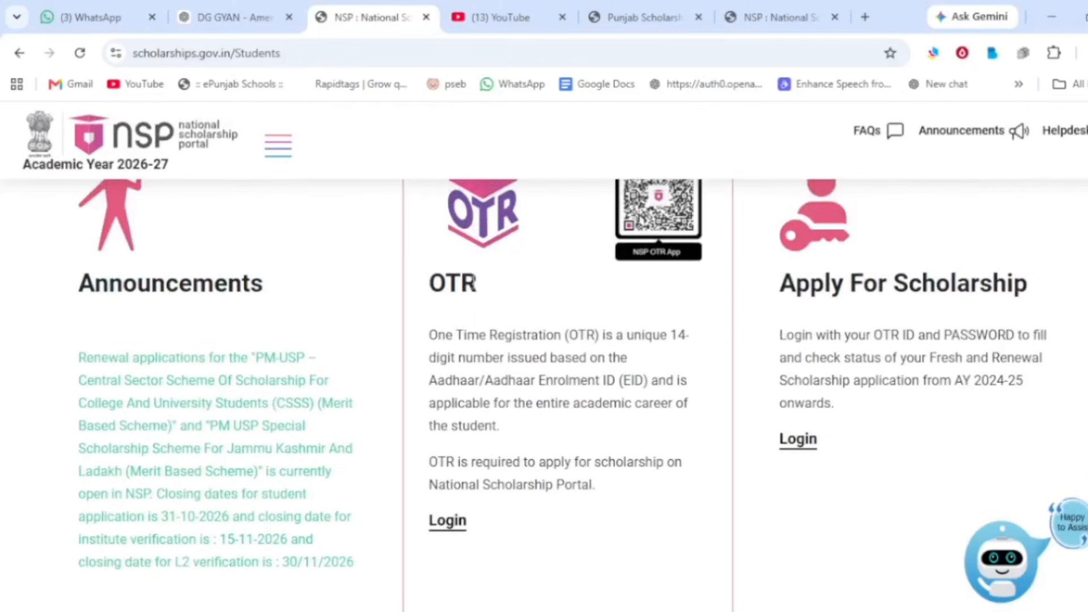
{"action": "left_click", "coordinate": [802, 449]}
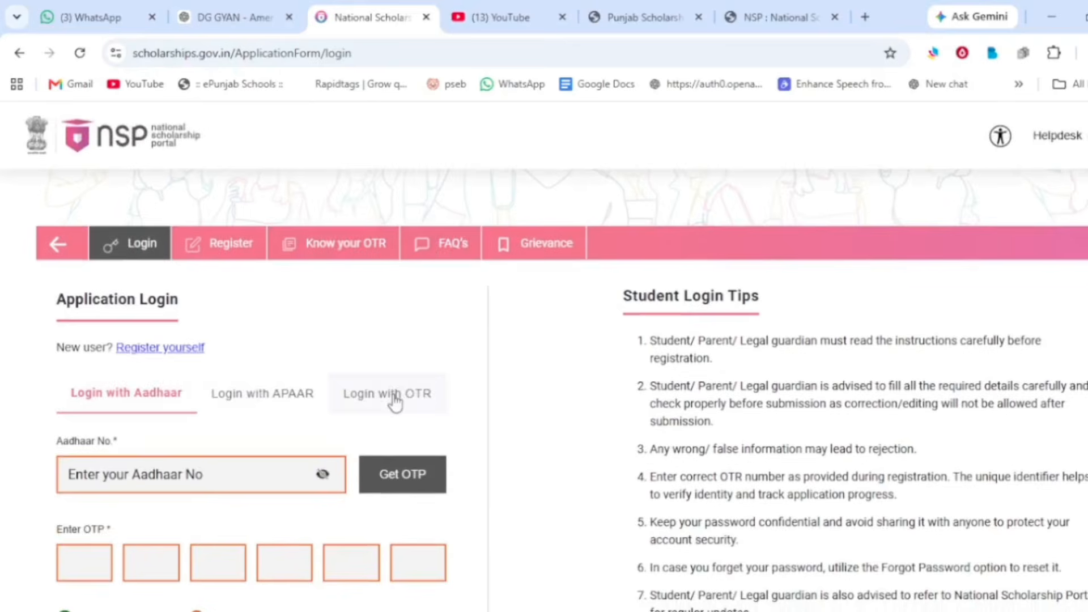
{"action": "left_click", "coordinate": [395, 397]}
{"action": "scroll", "coordinate": [395, 402], "scroll_direction": "down", "scroll_amount": 2}
{"action": "left_click", "coordinate": [322, 362]}
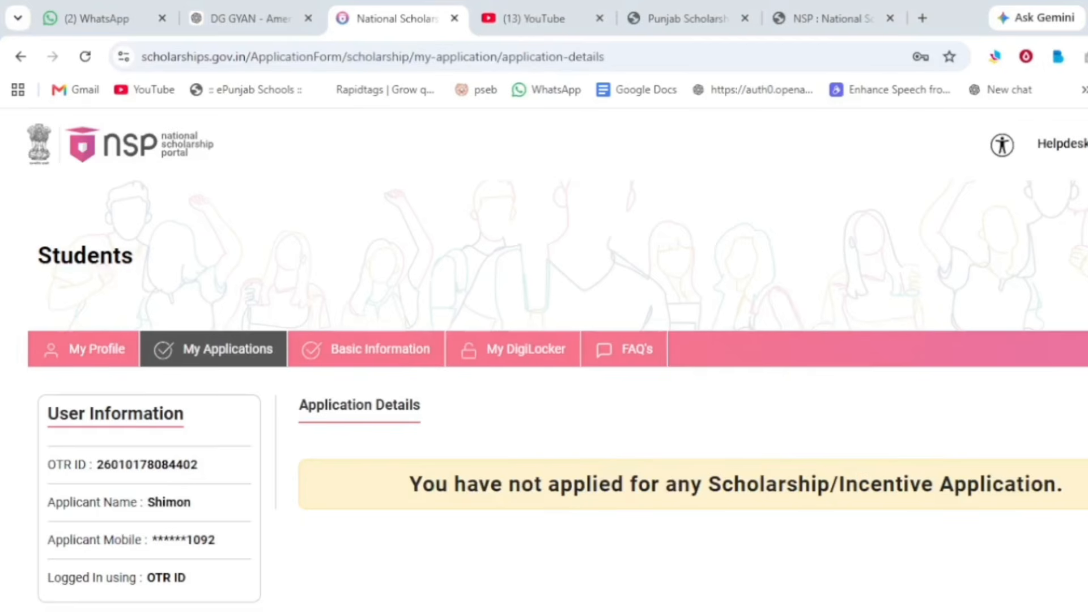
Step: Start a fresh application and accept the notice to reach the Basic Information Form
{"action": "scroll", "coordinate": [403, 426], "scroll_direction": "down", "scroll_amount": 2}
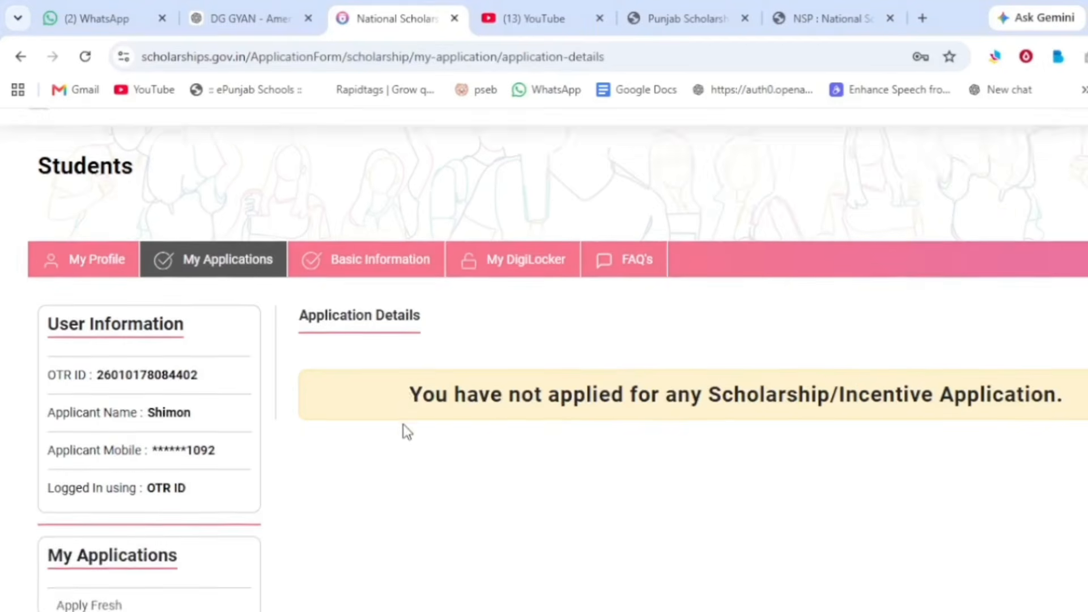
{"action": "scroll", "coordinate": [403, 426], "scroll_direction": "down", "scroll_amount": 2}
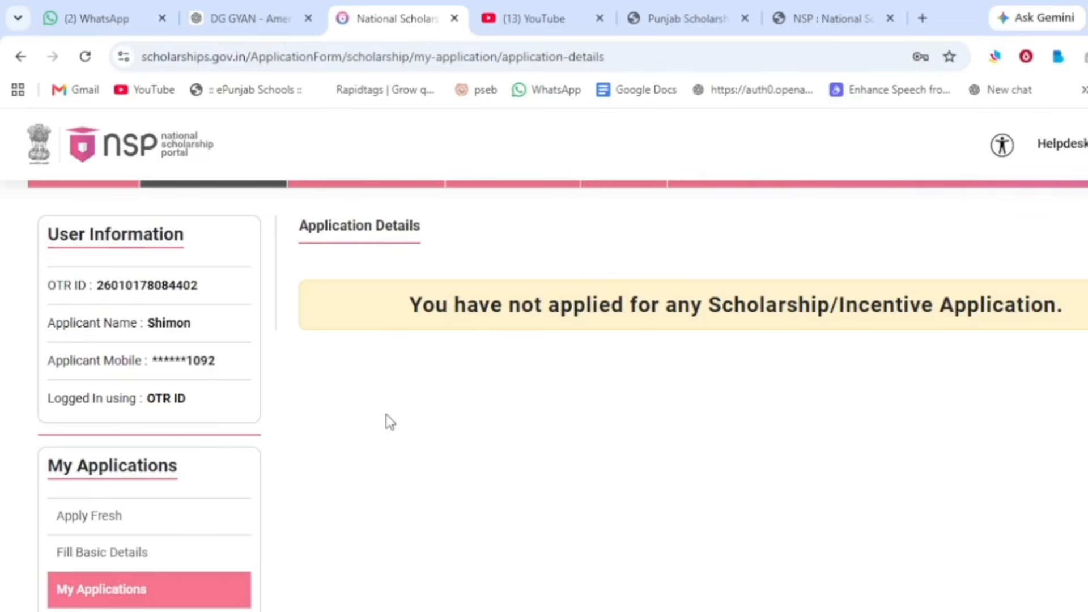
{"action": "left_click", "coordinate": [102, 519]}
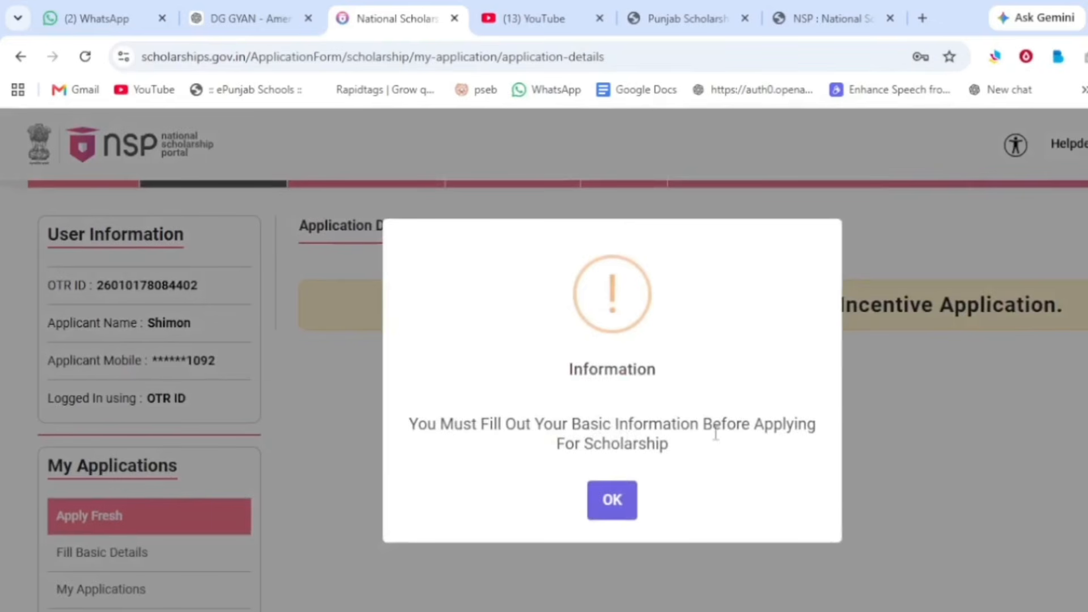
{"action": "left_click", "coordinate": [623, 507]}
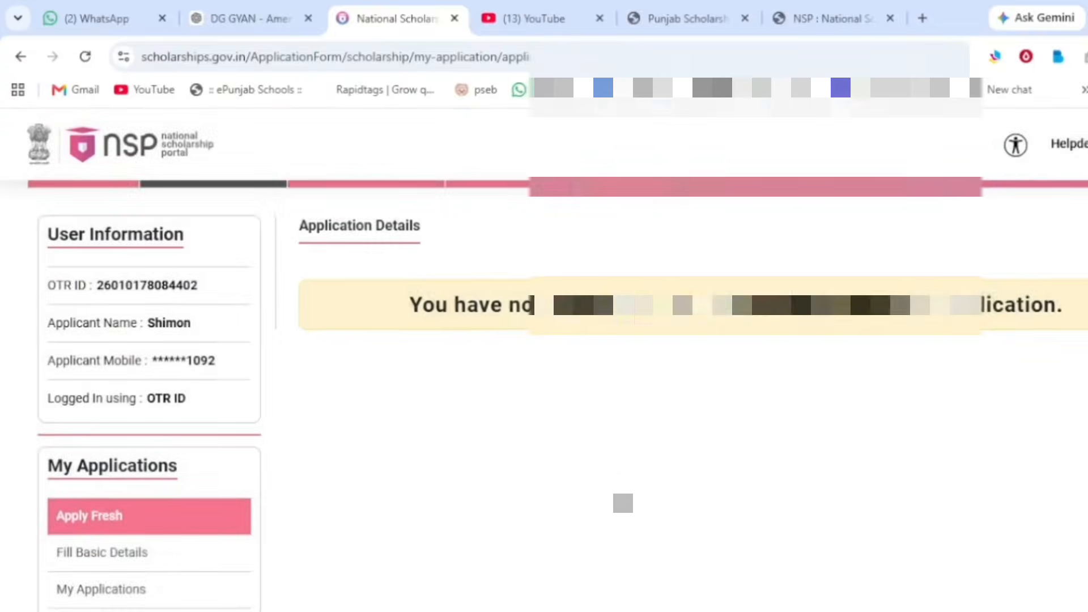
Step: Set Scholarship Category to PRE, Community to SC and Religion to Hindu
{"action": "scroll", "coordinate": [623, 505], "scroll_direction": "down", "scroll_amount": 1}
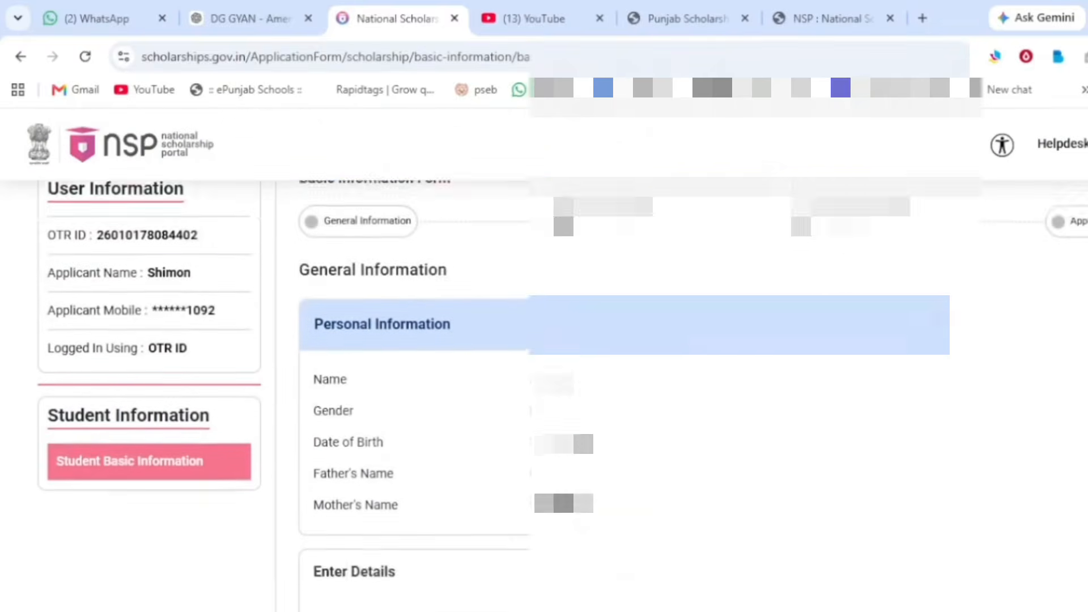
{"action": "scroll", "coordinate": [623, 397], "scroll_direction": "down", "scroll_amount": 6}
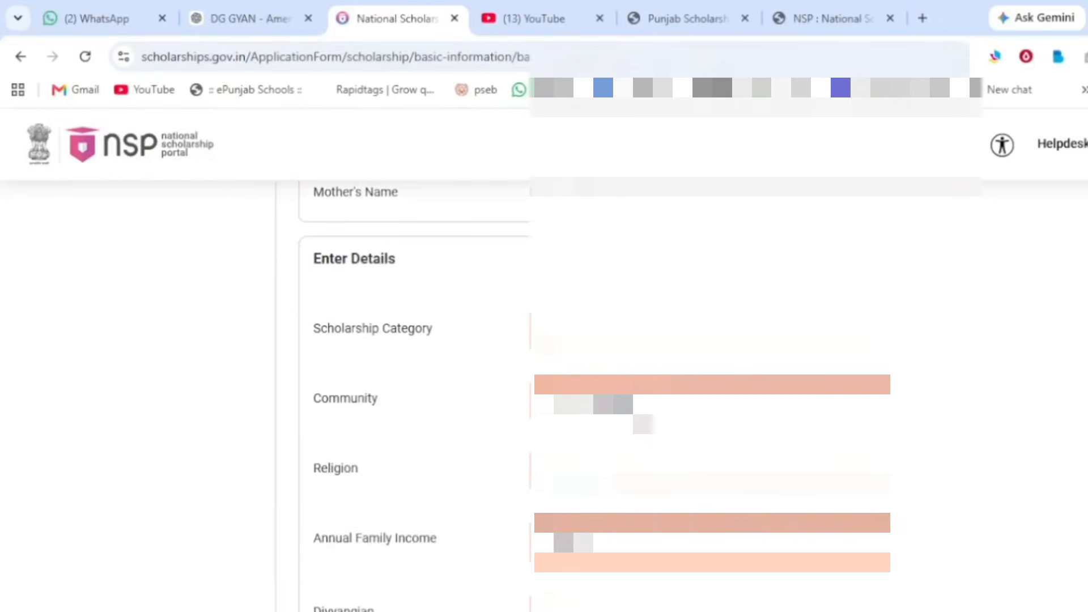
{"action": "scroll", "coordinate": [623, 397], "scroll_direction": "down", "scroll_amount": 2}
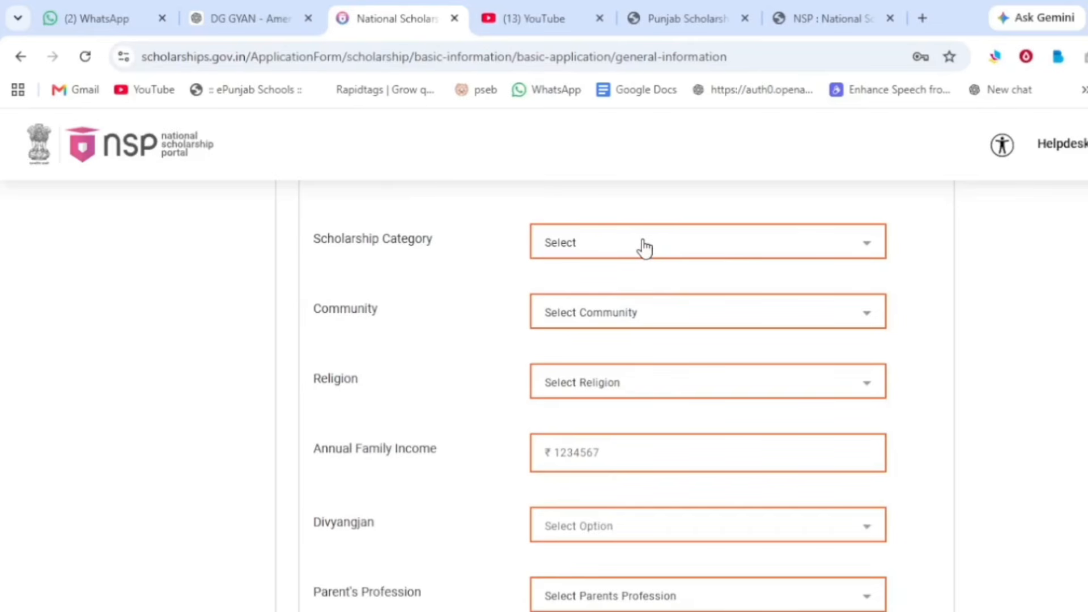
{"action": "left_click", "coordinate": [644, 248]}
{"action": "left_click", "coordinate": [646, 281]}
{"action": "left_click", "coordinate": [654, 311]}
{"action": "left_click", "coordinate": [585, 432]}
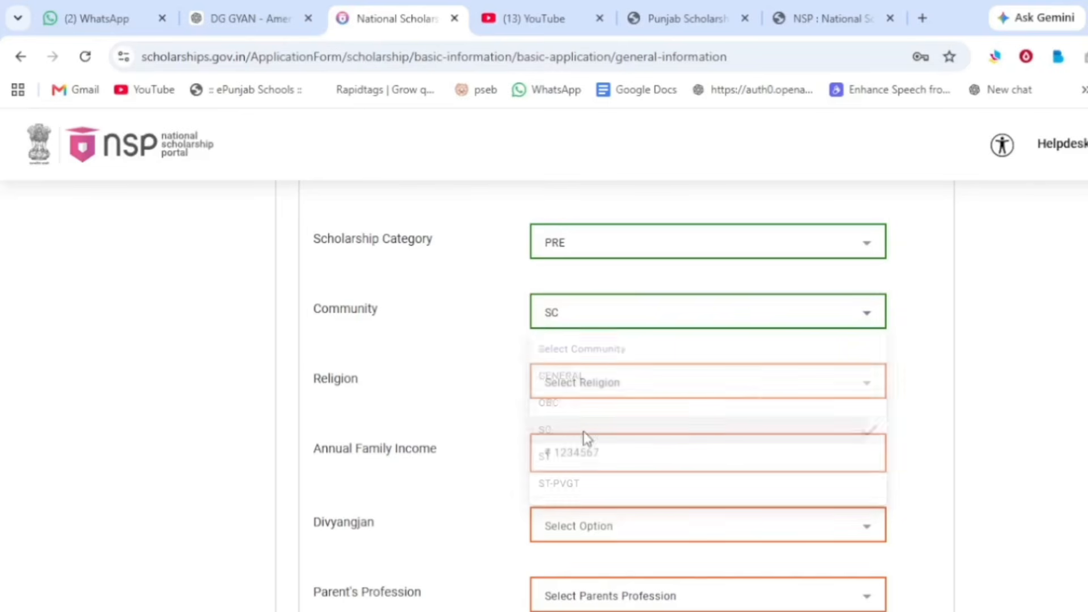
{"action": "left_click", "coordinate": [674, 388]}
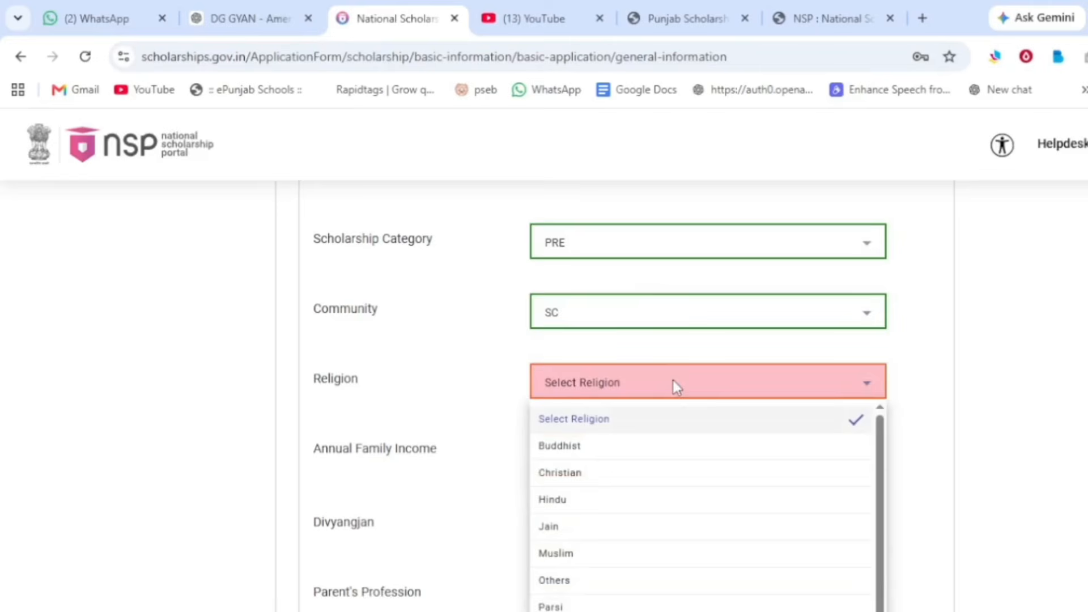
{"action": "left_click", "coordinate": [595, 513]}
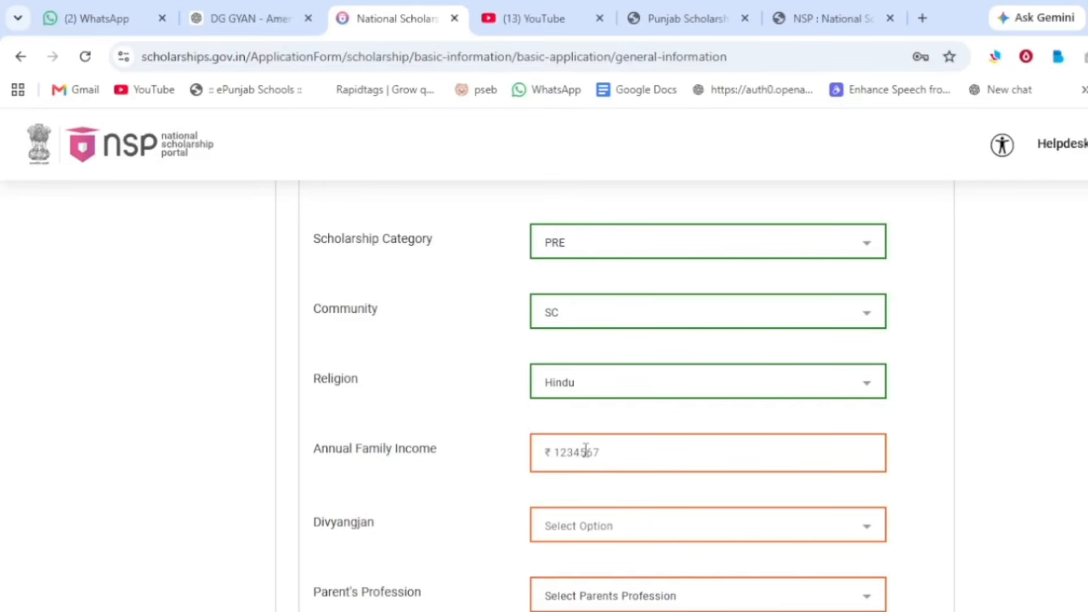
Step: Set Parent's Profession to Others, Annual Family Income to 80000 and Marital Status to Un Married
{"action": "scroll", "coordinate": [586, 451], "scroll_direction": "down", "scroll_amount": 2}
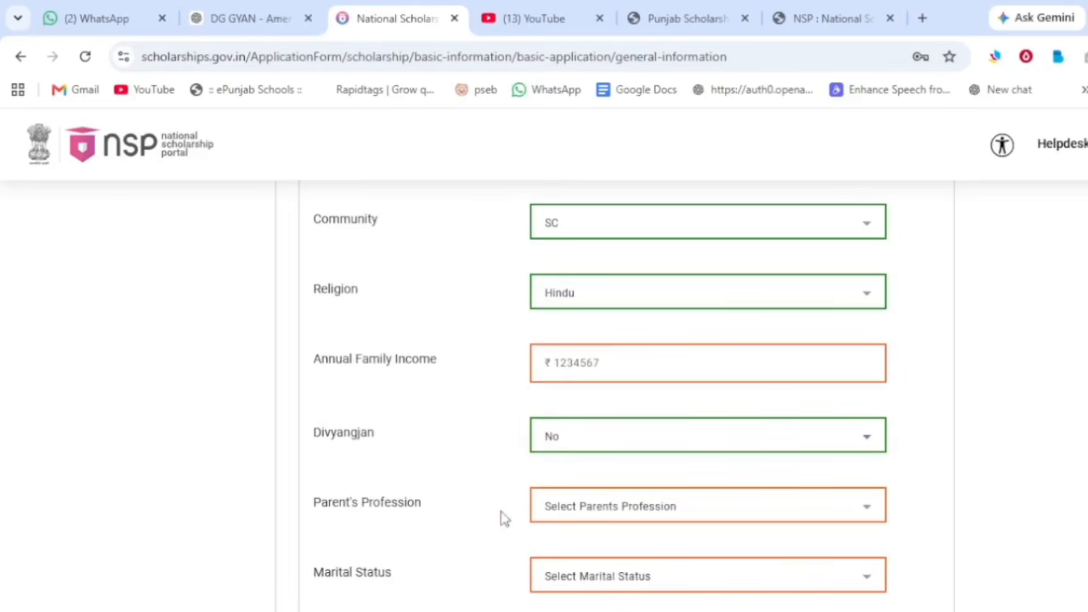
{"action": "left_click", "coordinate": [582, 517]}
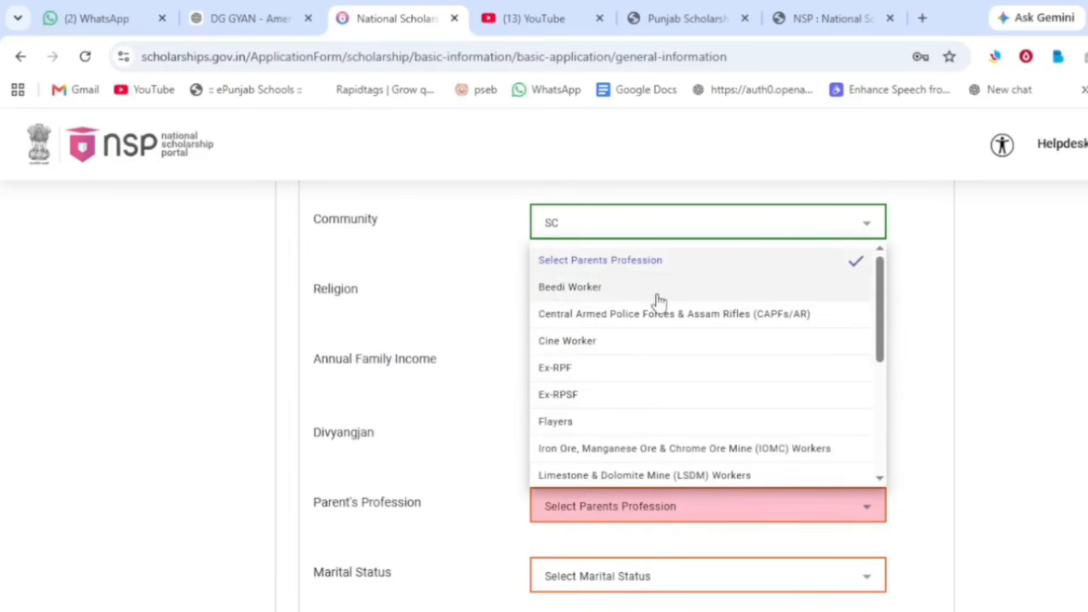
{"action": "scroll", "coordinate": [639, 354], "scroll_direction": "down", "scroll_amount": 3}
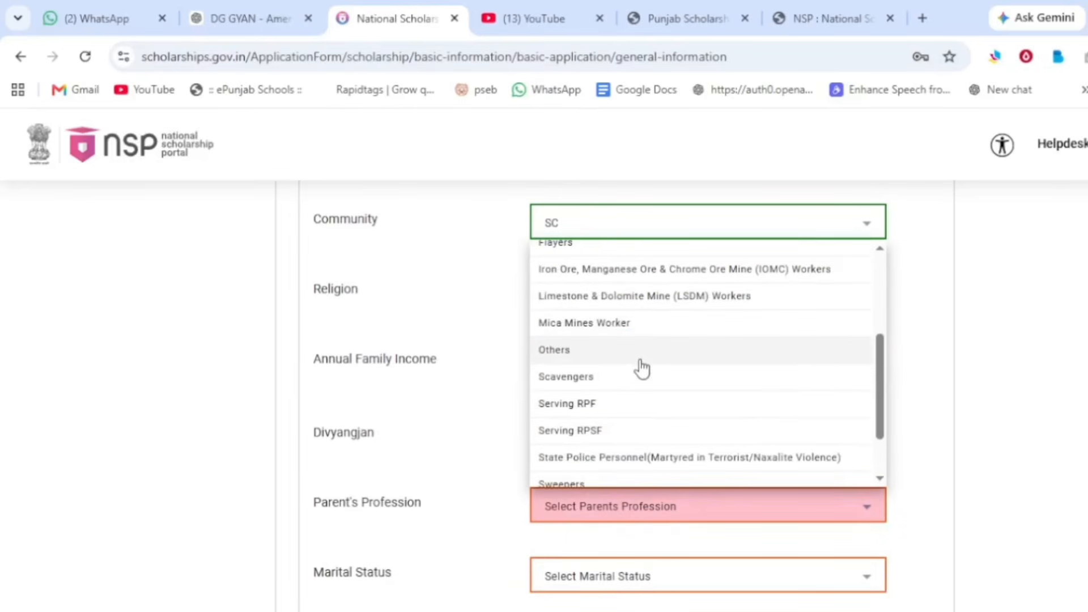
{"action": "scroll", "coordinate": [641, 367], "scroll_direction": "down", "scroll_amount": 2}
{"action": "scroll", "coordinate": [655, 462], "scroll_direction": "up", "scroll_amount": 2}
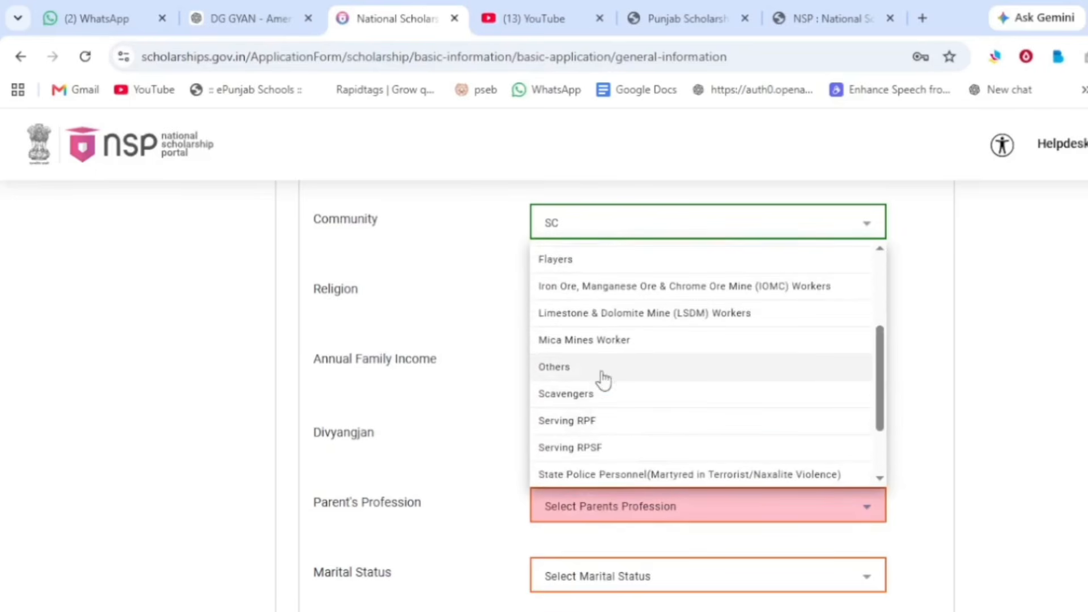
{"action": "left_click", "coordinate": [591, 370]}
{"action": "left_click", "coordinate": [588, 360]}
{"action": "type", "text": "80000"}
{"action": "left_click", "coordinate": [921, 391]}
{"action": "scroll", "coordinate": [475, 477], "scroll_direction": "down", "scroll_amount": 2}
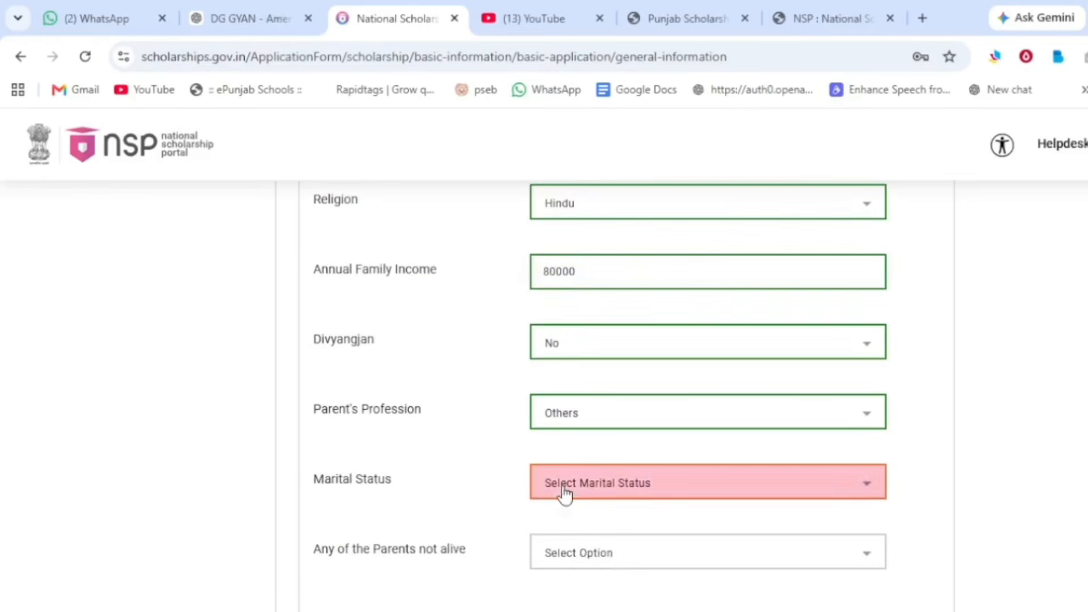
{"action": "left_click", "coordinate": [564, 490]}
{"action": "left_click", "coordinate": [567, 598]}
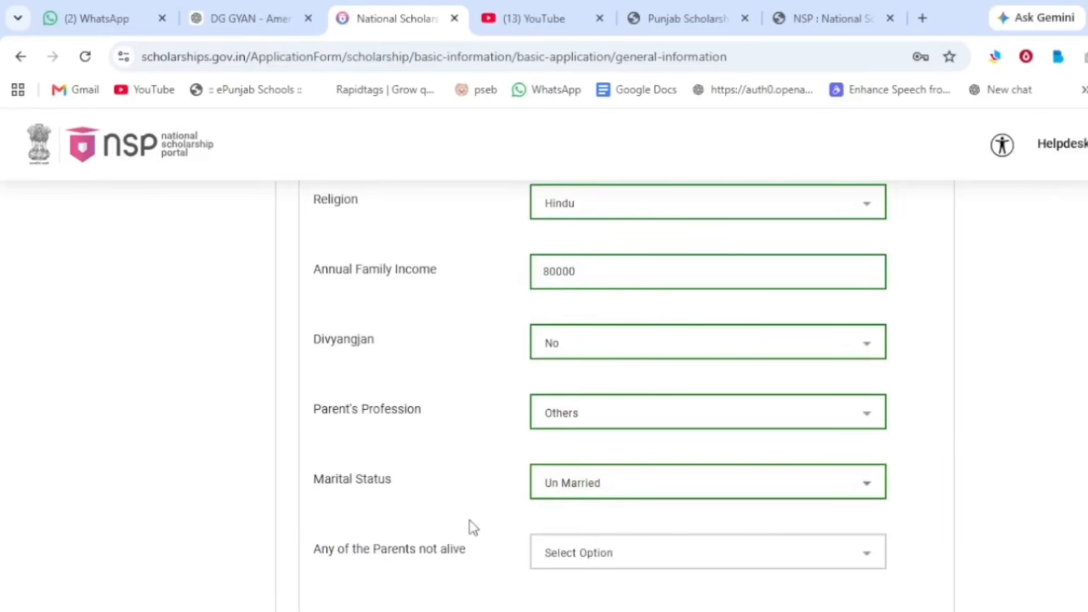
{"action": "scroll", "coordinate": [471, 525], "scroll_direction": "down", "scroll_amount": 3}
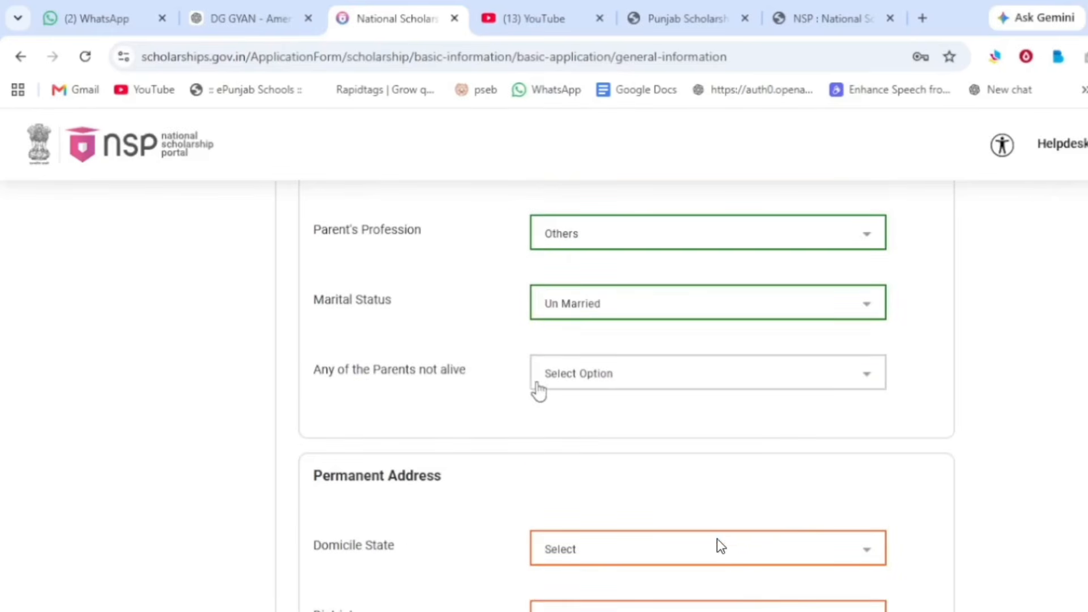
Step: Set the permanent address Domicile State to PUNJAB and District to KAPURTHALA
{"action": "left_click", "coordinate": [633, 377]}
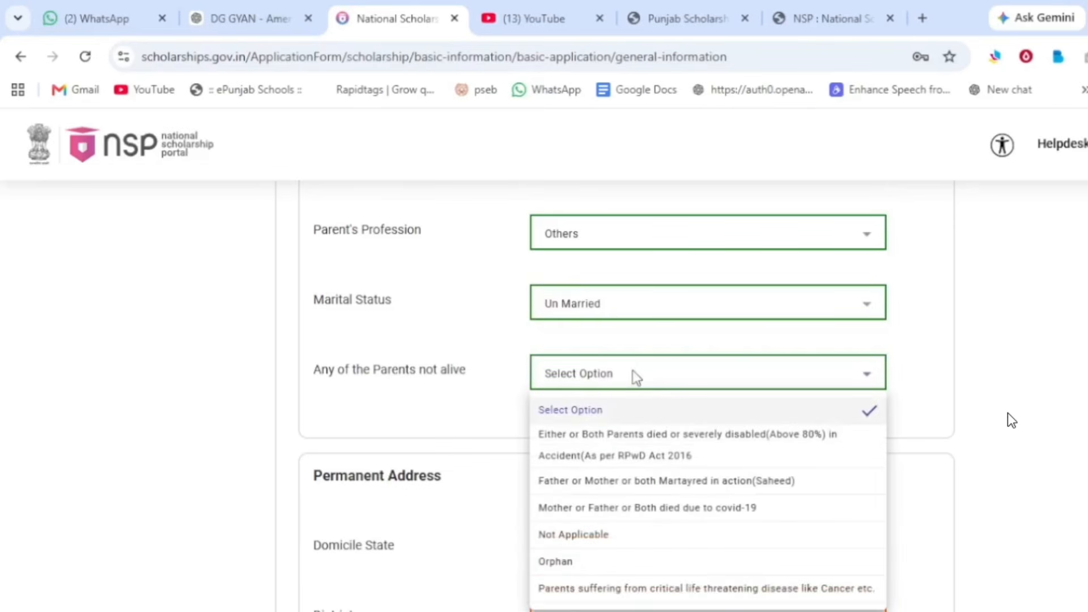
{"action": "left_click", "coordinate": [491, 403]}
{"action": "scroll", "coordinate": [486, 406], "scroll_direction": "down", "scroll_amount": 2}
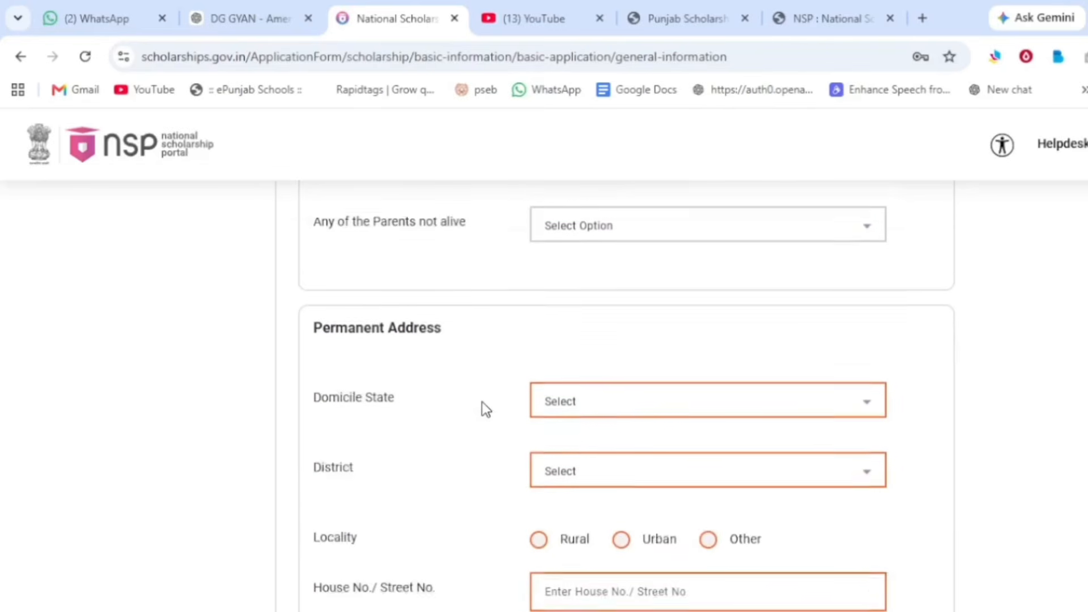
{"action": "scroll", "coordinate": [485, 407], "scroll_direction": "down", "scroll_amount": 1}
{"action": "scroll", "coordinate": [485, 407], "scroll_direction": "down", "scroll_amount": 2}
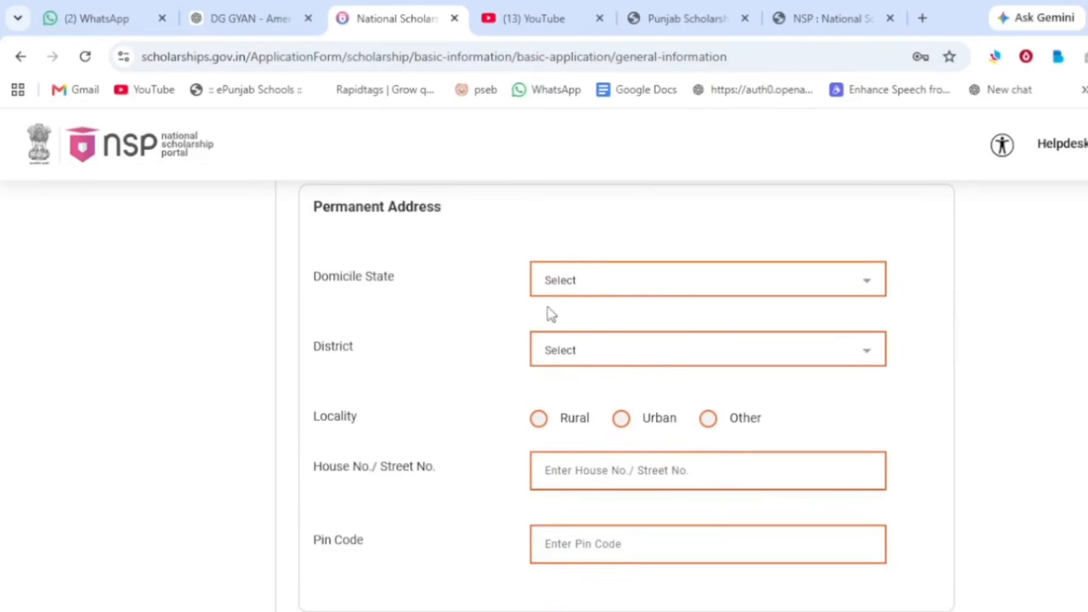
{"action": "left_click", "coordinate": [601, 282]}
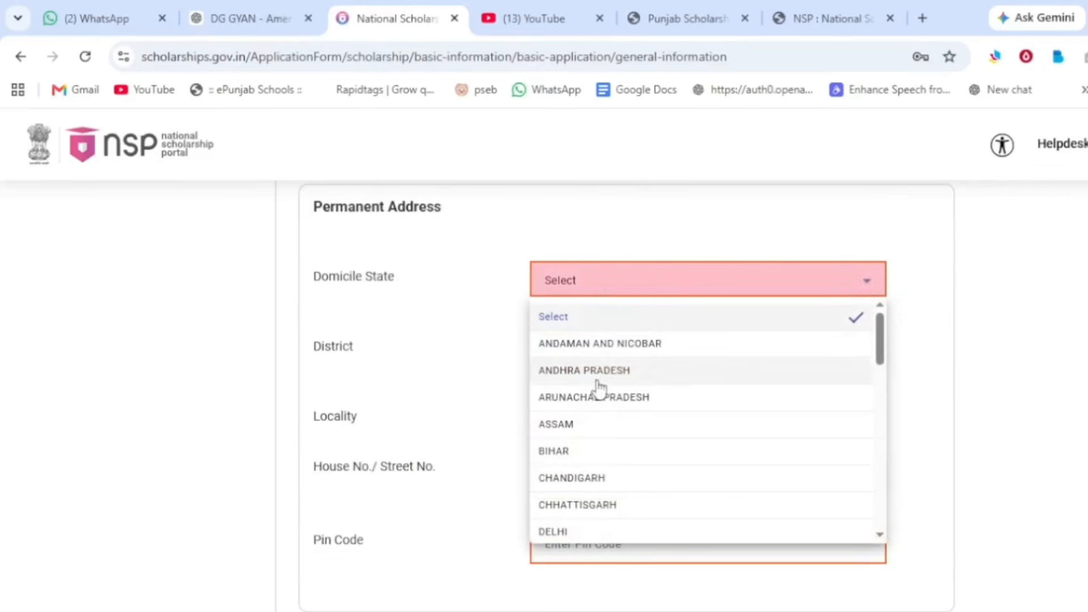
{"action": "scroll", "coordinate": [606, 422], "scroll_direction": "down", "scroll_amount": 2}
{"action": "scroll", "coordinate": [605, 431], "scroll_direction": "down", "scroll_amount": 2}
{"action": "scroll", "coordinate": [605, 476], "scroll_direction": "down", "scroll_amount": 2}
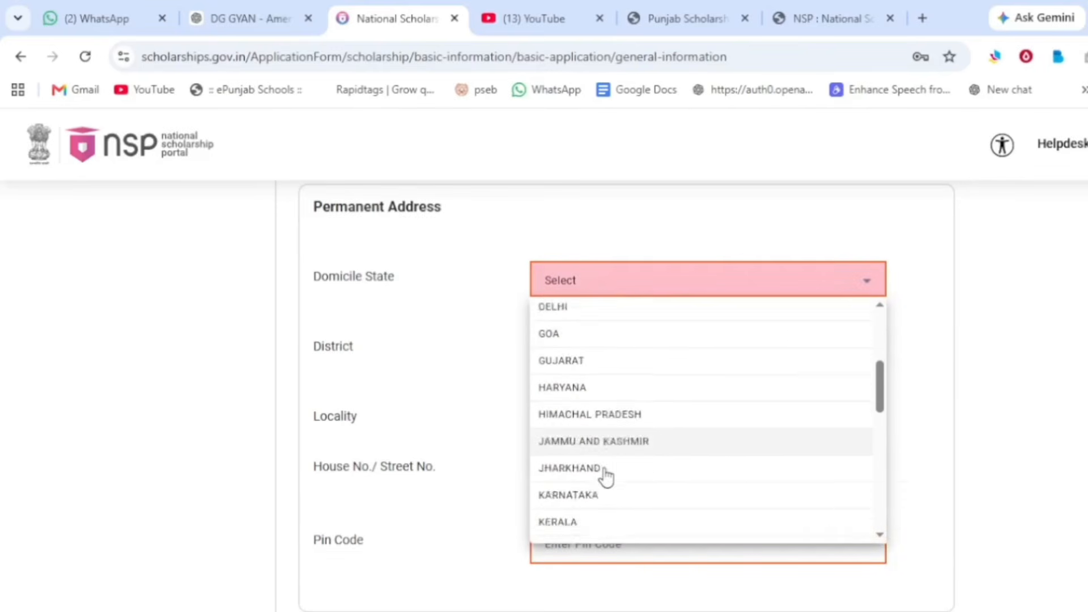
{"action": "scroll", "coordinate": [604, 493], "scroll_direction": "down", "scroll_amount": 2}
{"action": "scroll", "coordinate": [598, 502], "scroll_direction": "down", "scroll_amount": 4}
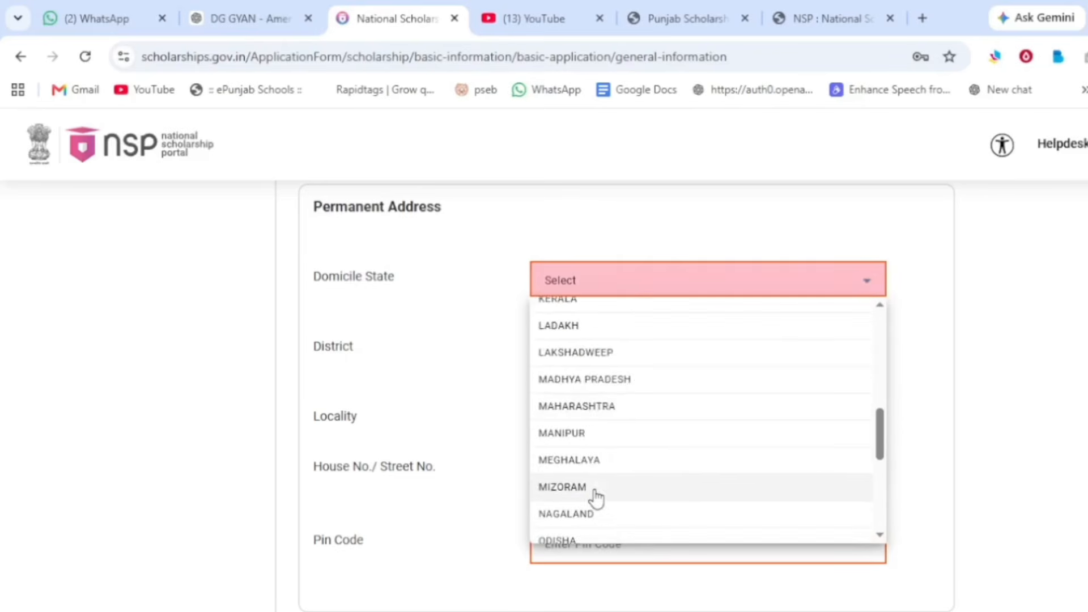
{"action": "left_click", "coordinate": [576, 505]}
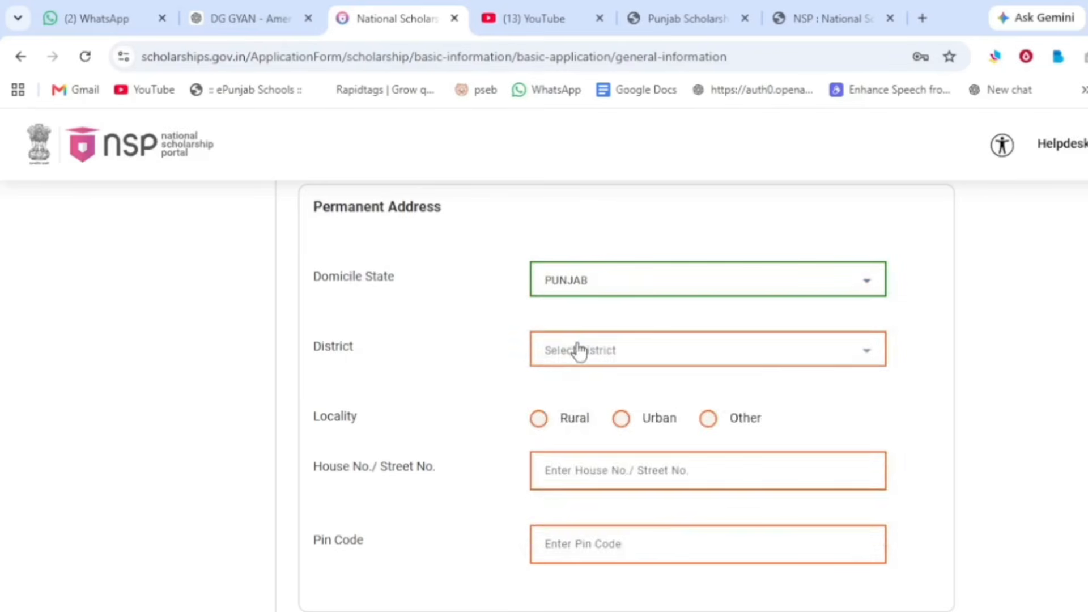
{"action": "left_click", "coordinate": [576, 347]}
{"action": "scroll", "coordinate": [600, 430], "scroll_direction": "down", "scroll_amount": 3}
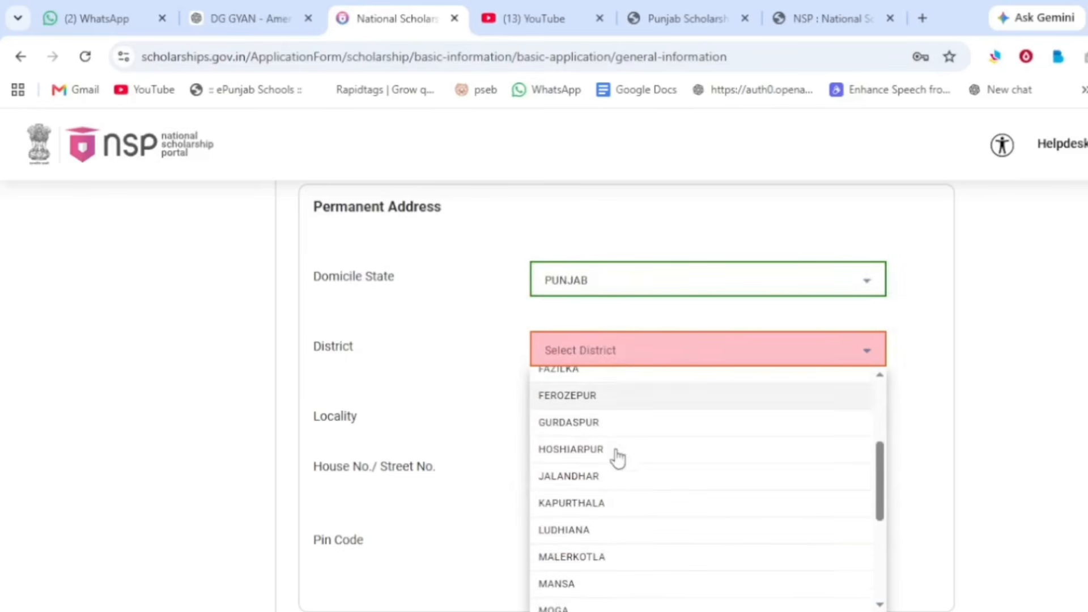
{"action": "left_click", "coordinate": [592, 505]}
Step: Mark the locality Rural, pick the Sub District and Village, and open house details entry
{"action": "left_click", "coordinate": [562, 420]}
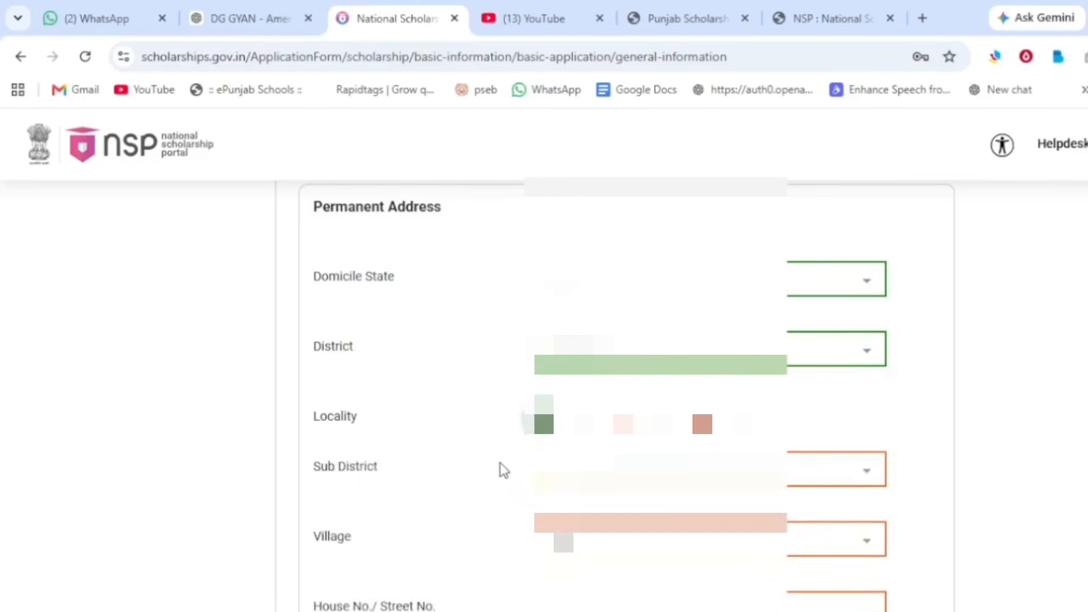
{"action": "scroll", "coordinate": [500, 464], "scroll_direction": "down", "scroll_amount": 1}
{"action": "scroll", "coordinate": [499, 463], "scroll_direction": "down", "scroll_amount": 1}
{"action": "left_click", "coordinate": [660, 377]}
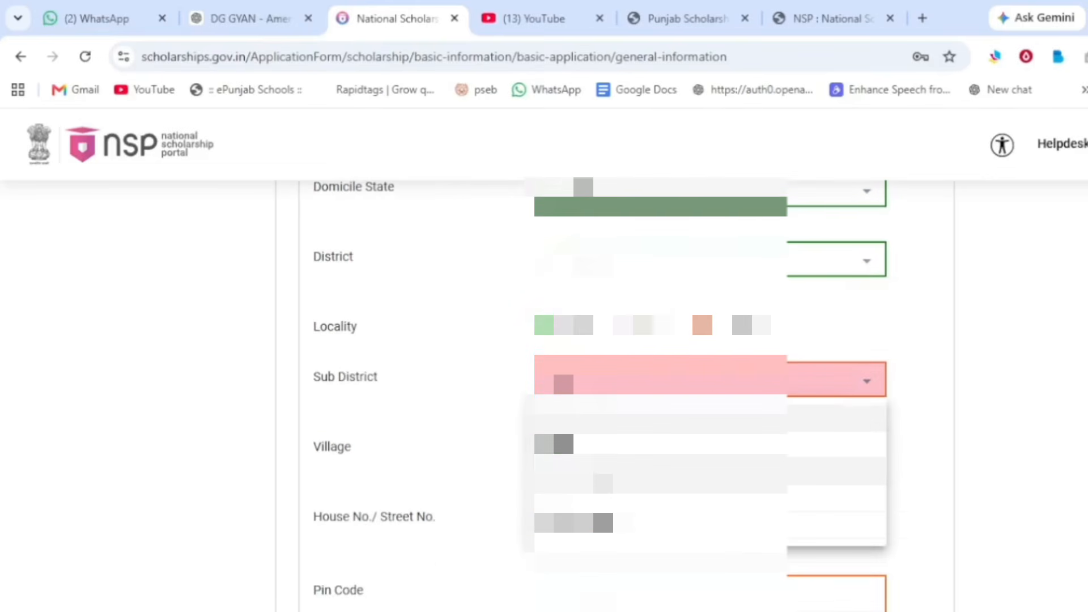
{"action": "left_click", "coordinate": [603, 483]}
{"action": "left_click", "coordinate": [678, 450]}
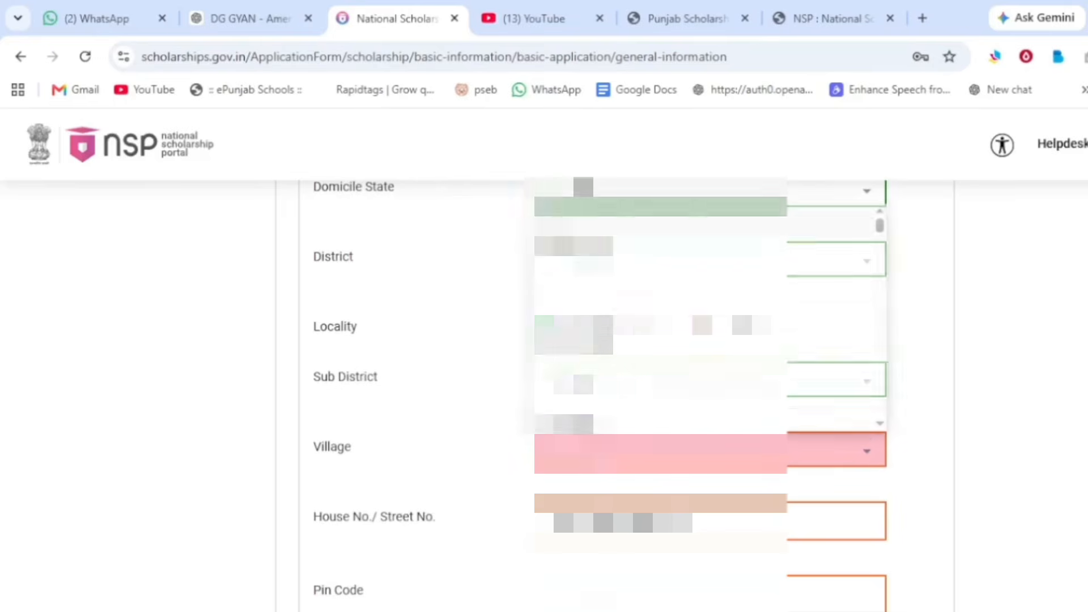
{"action": "scroll", "coordinate": [677, 317], "scroll_direction": "down", "scroll_amount": 5}
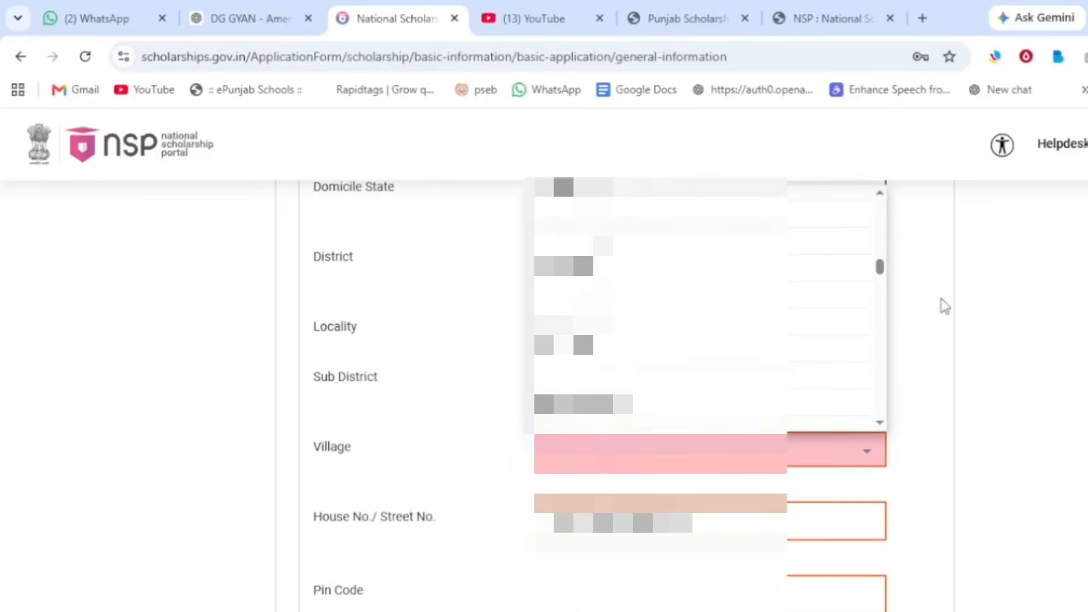
{"action": "left_click_drag", "start_coordinate": [879, 272], "coordinate": [880, 424]}
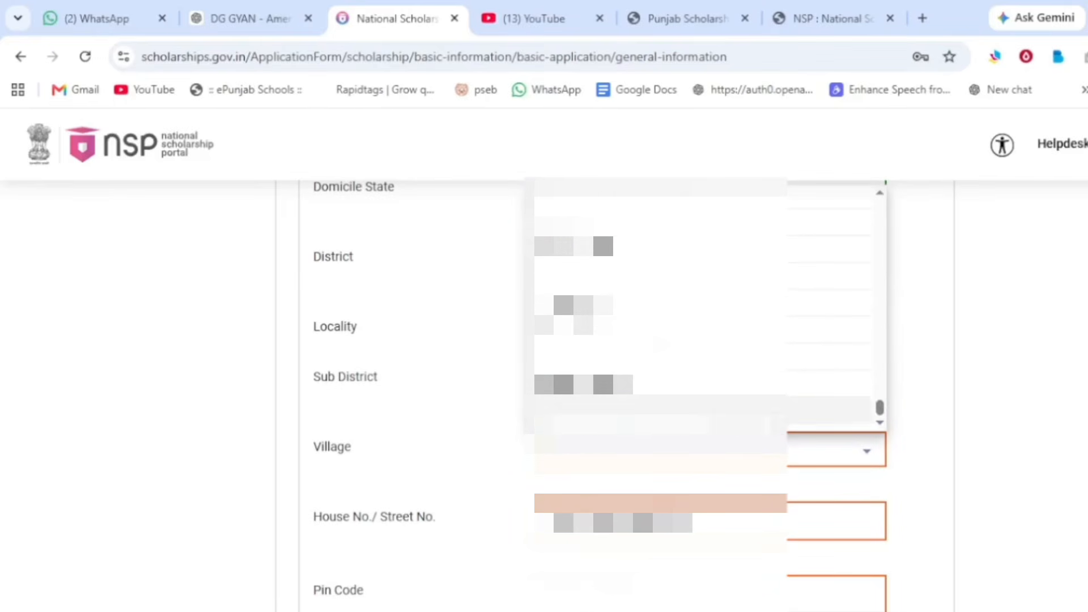
{"action": "left_click", "coordinate": [589, 423]}
{"action": "scroll", "coordinate": [465, 453], "scroll_direction": "down", "scroll_amount": 3}
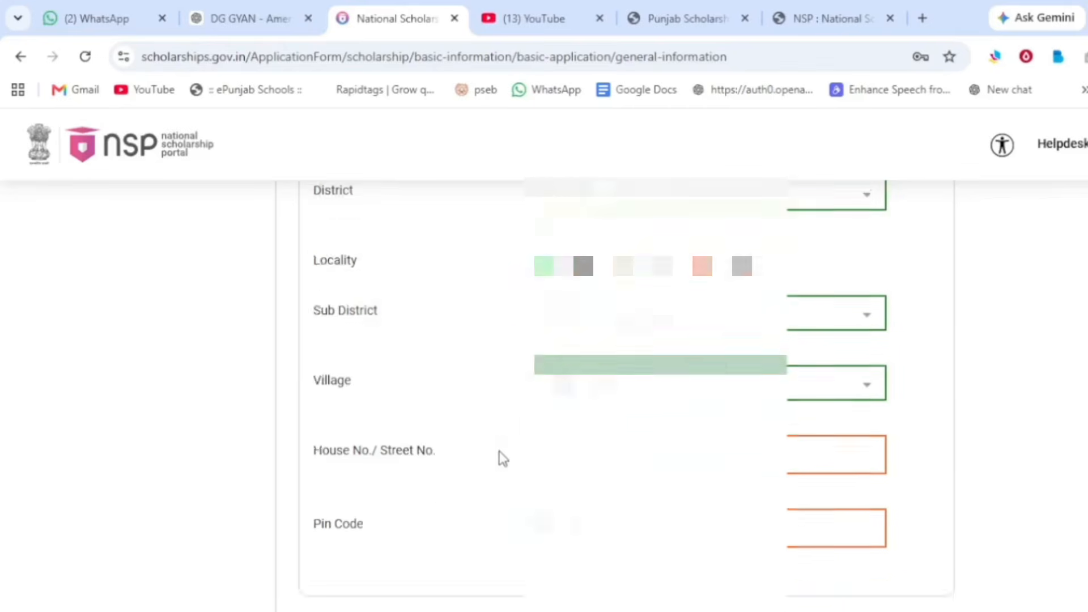
{"action": "left_click", "coordinate": [596, 357]}
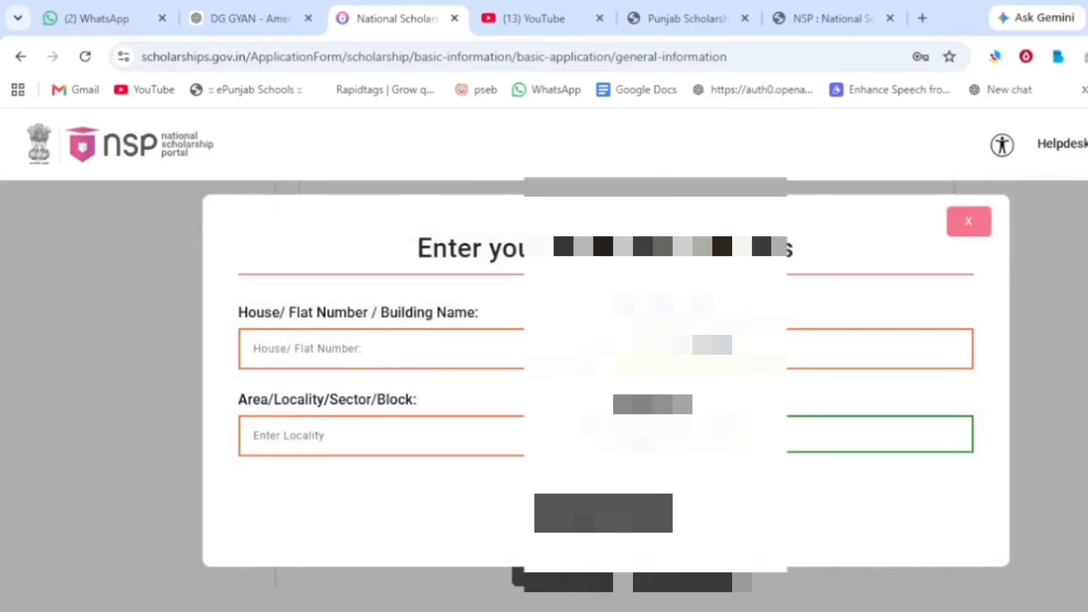
Step: Fill in the house number in place of NA, then begin typing the Pin Code
{"action": "left_click", "coordinate": [463, 351]}
{"action": "type", "text": "NA"}
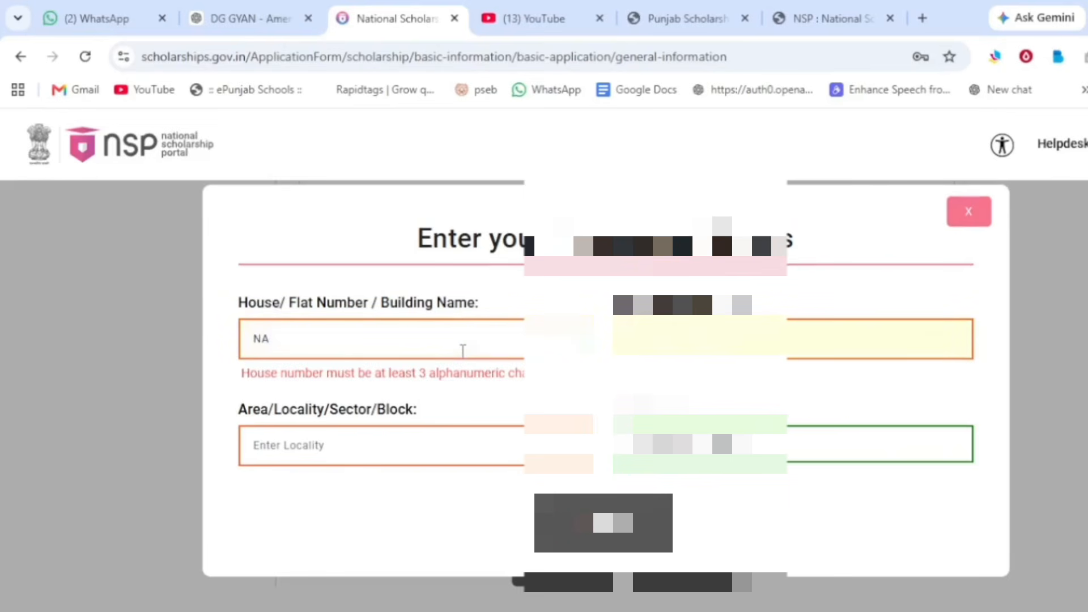
{"action": "double_click", "coordinate": [464, 351]}
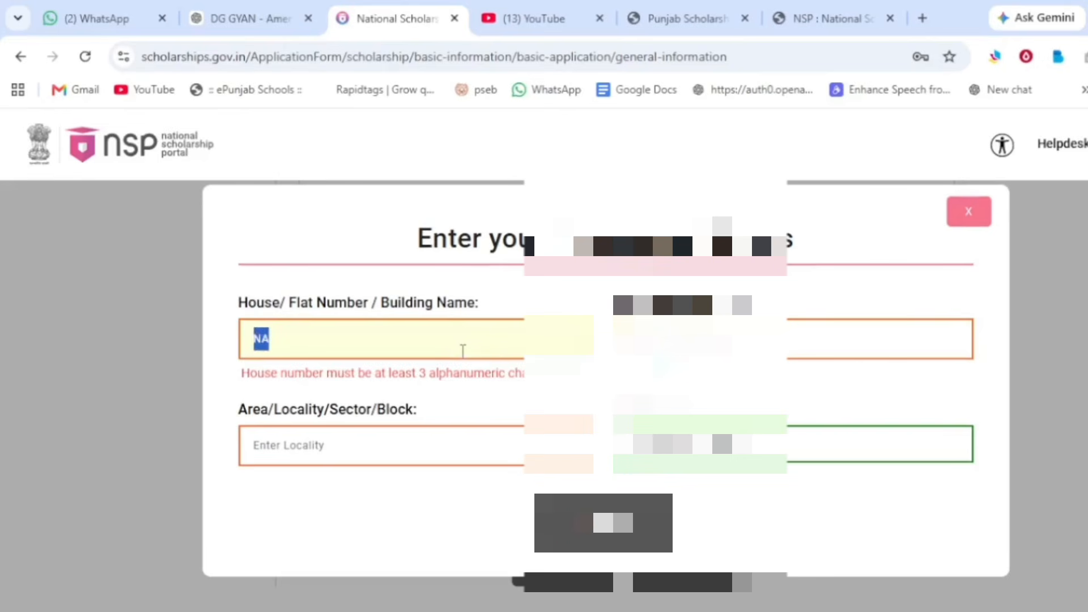
{"action": "type", "text": "0"}
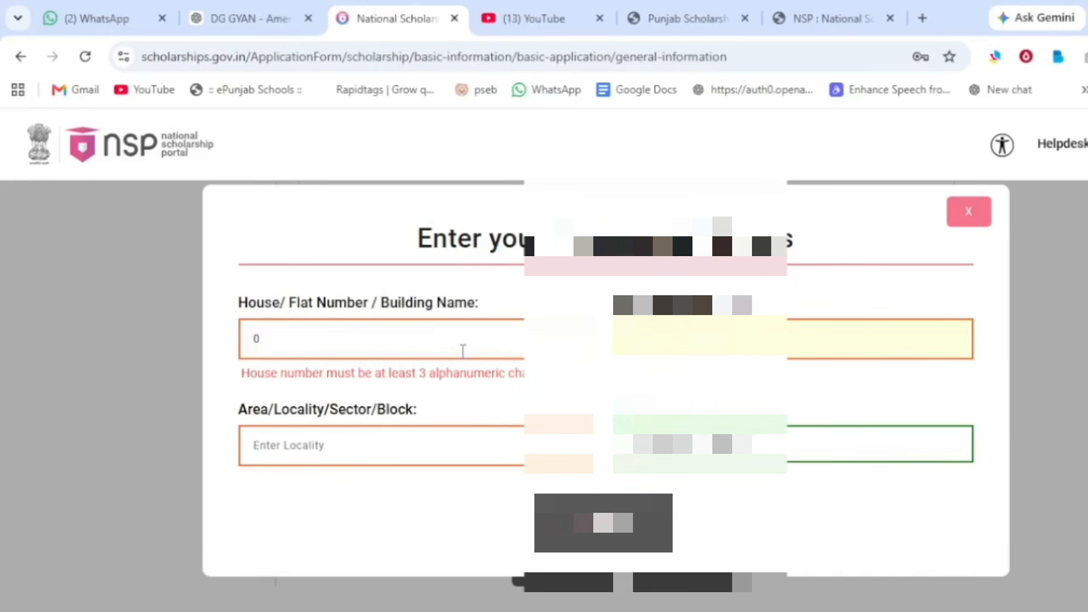
{"action": "double_click", "coordinate": [256, 340]}
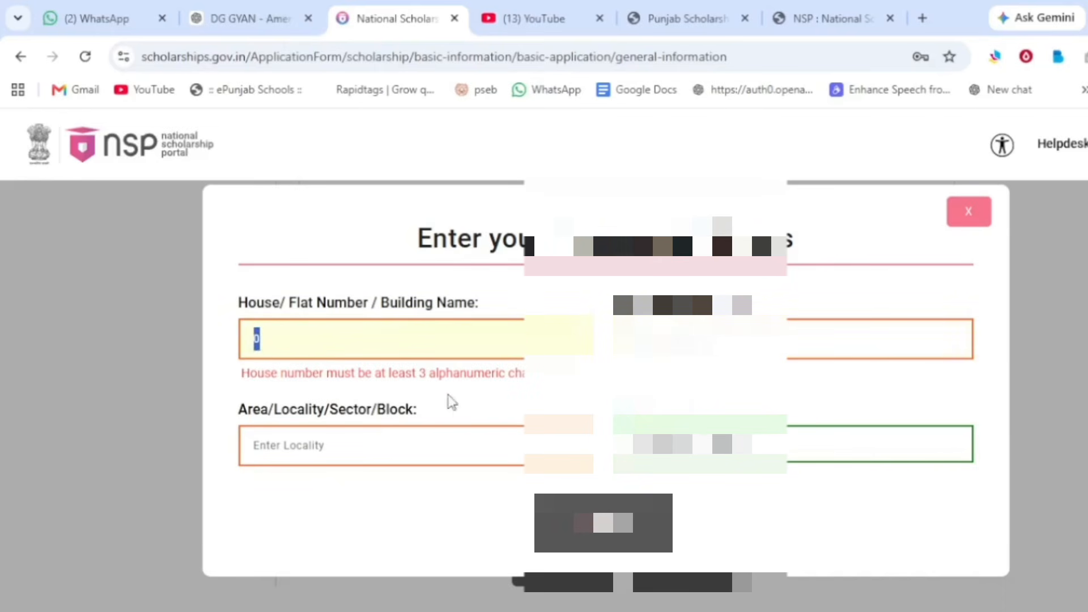
{"action": "type", "text": "9"}
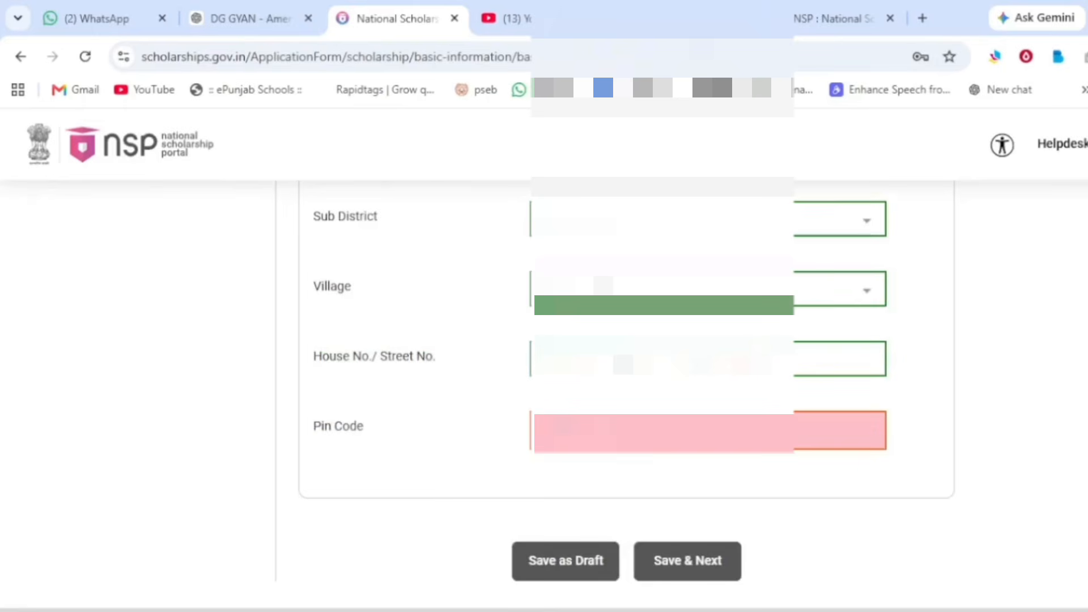
Step: Finish the Pin Code, then find and select the institute by UDISE+ code 03050206
{"action": "type", "text": "1"}
{"action": "left_click", "coordinate": [753, 491]}
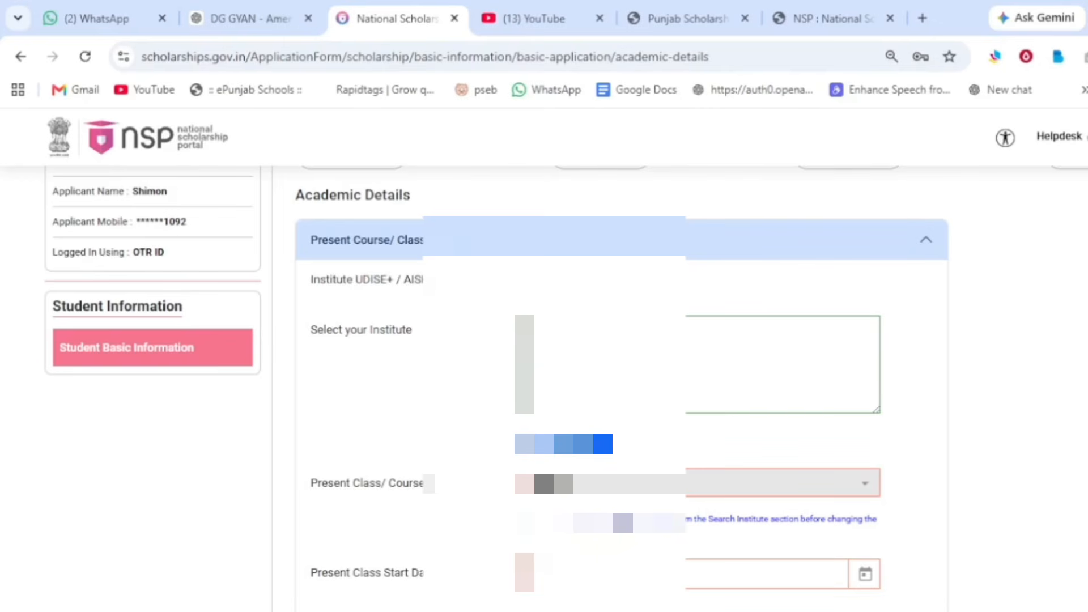
{"action": "left_click", "coordinate": [567, 444]}
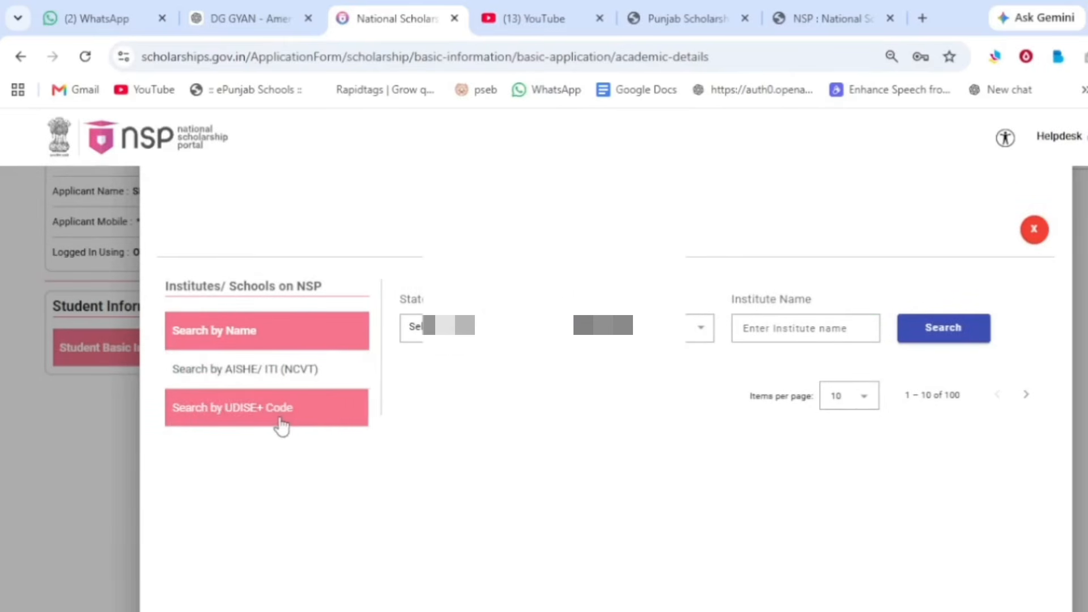
{"action": "left_click", "coordinate": [288, 420]}
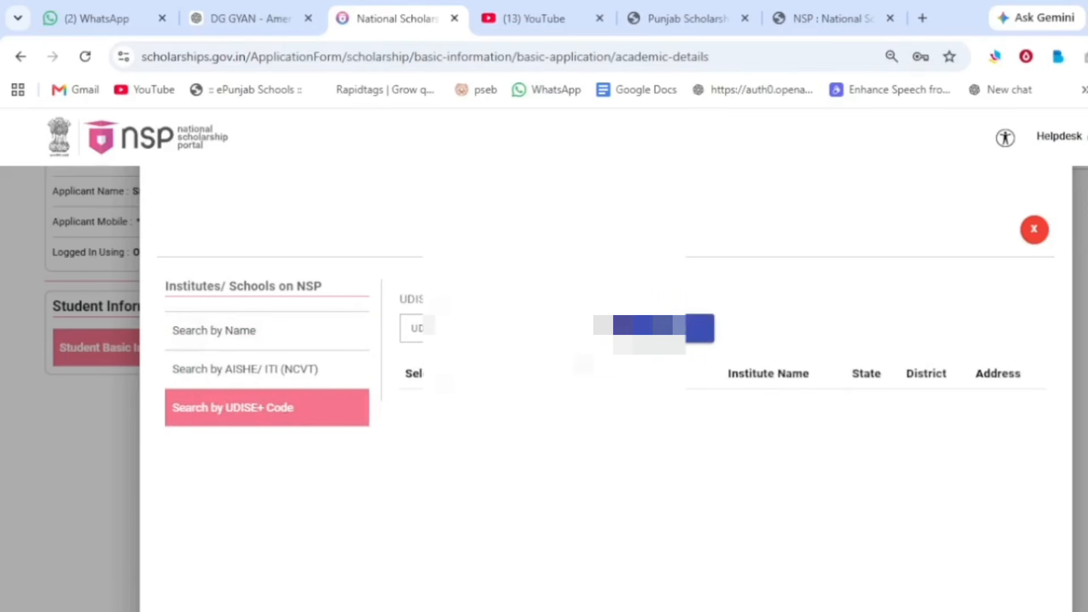
{"action": "type", "text": "03"}
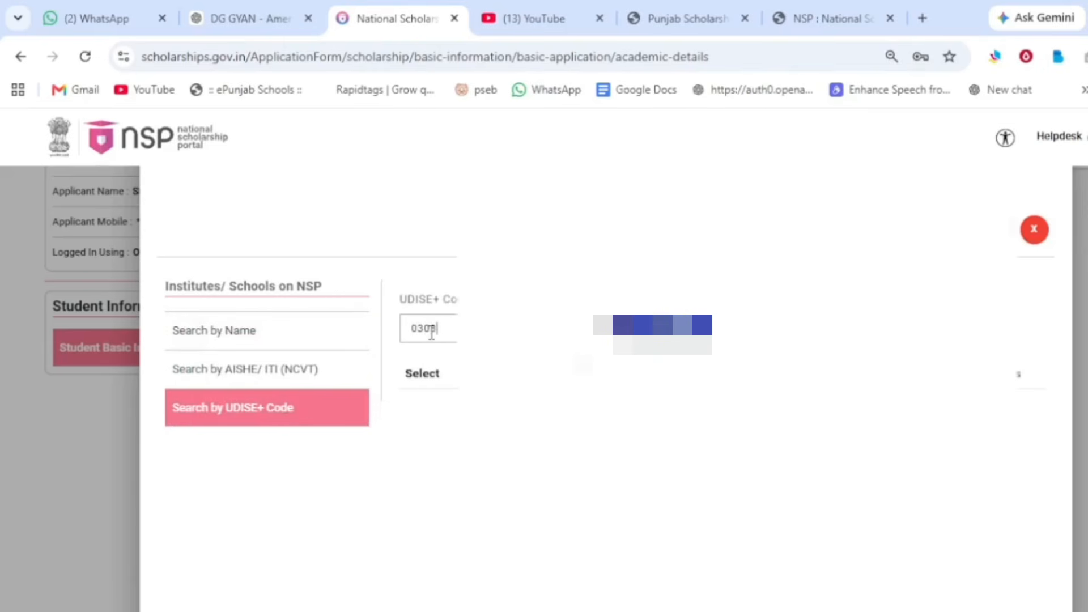
{"action": "type", "text": "050206"}
{"action": "left_click", "coordinate": [676, 333]}
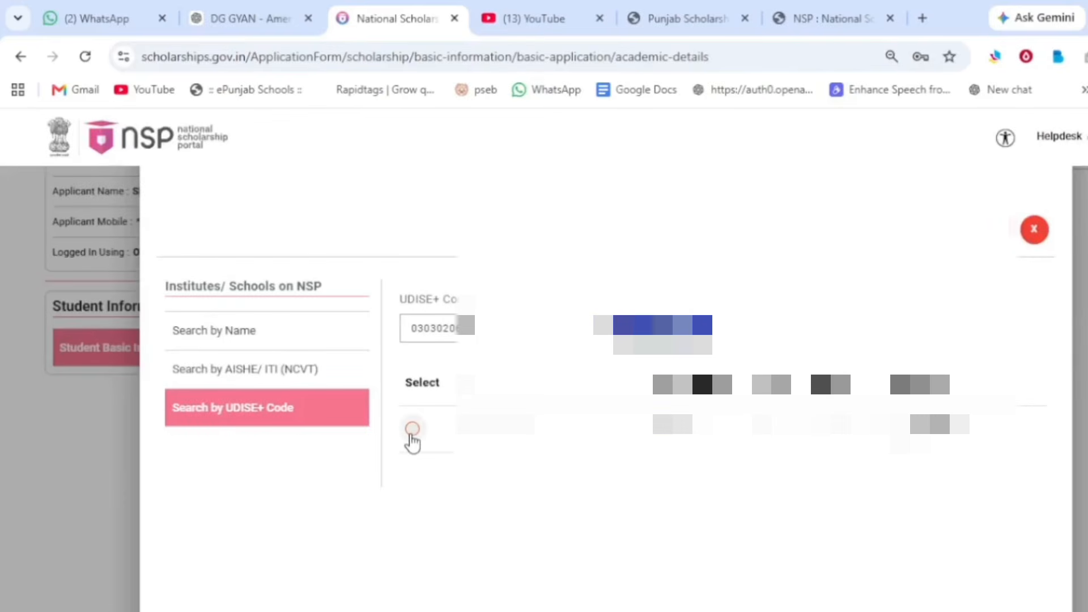
{"action": "left_click", "coordinate": [412, 429]}
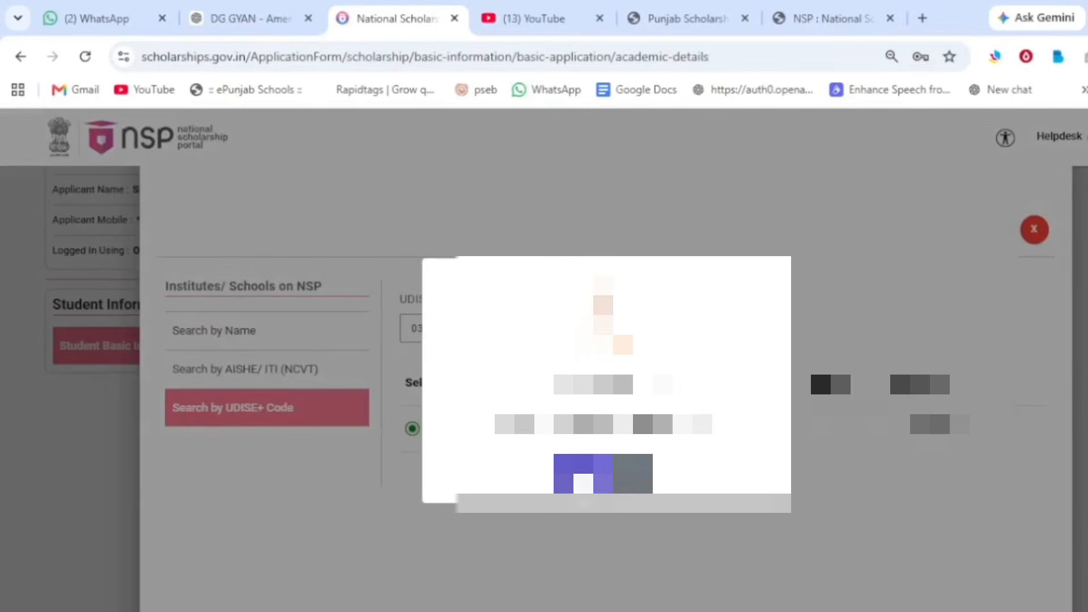
{"action": "left_click", "coordinate": [583, 481]}
{"action": "scroll", "coordinate": [414, 426], "scroll_direction": "down", "scroll_amount": 1}
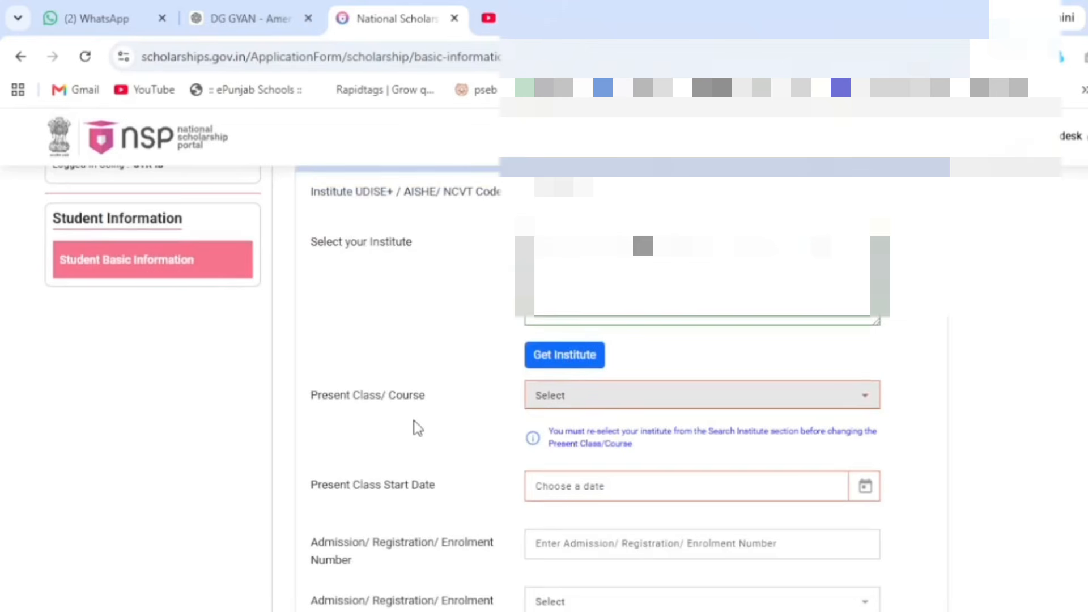
Step: Set Present Class to IX and its start date to 01/04/2026
{"action": "left_click", "coordinate": [646, 407]}
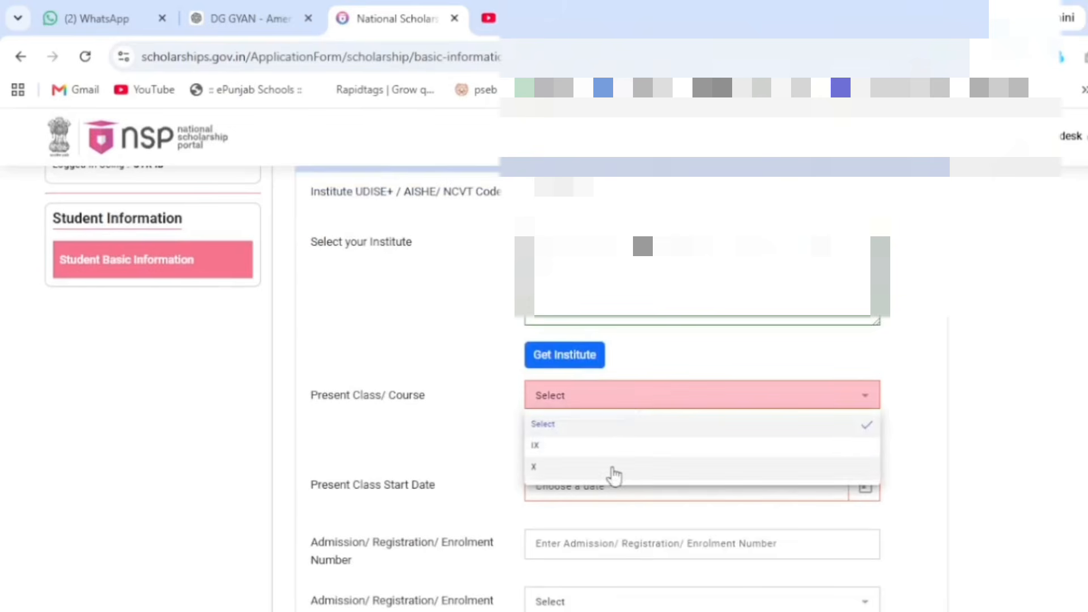
{"action": "left_click", "coordinate": [609, 451]}
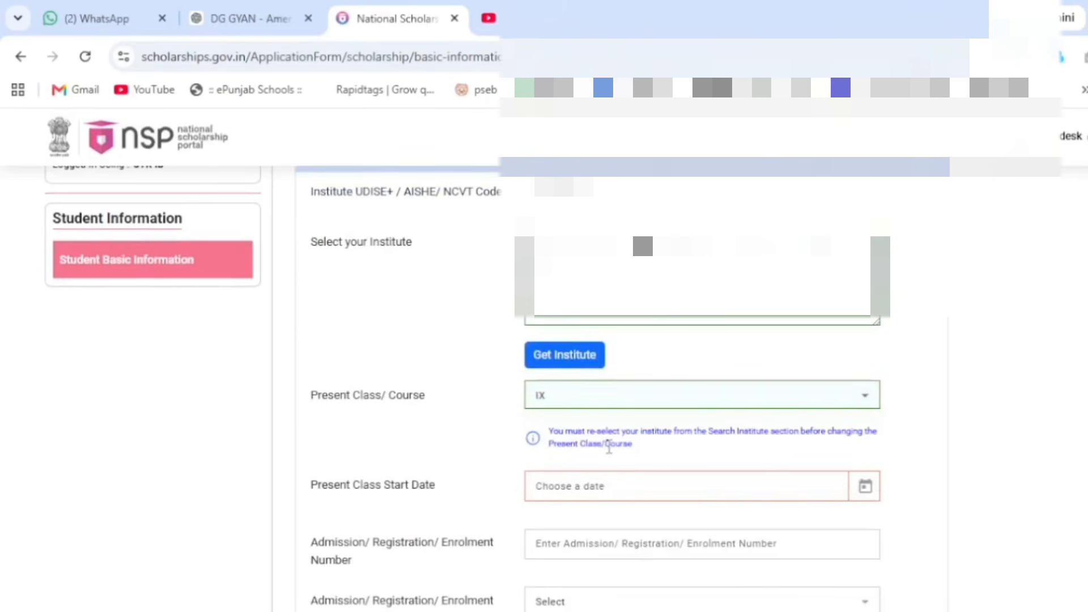
{"action": "left_click", "coordinate": [541, 487]}
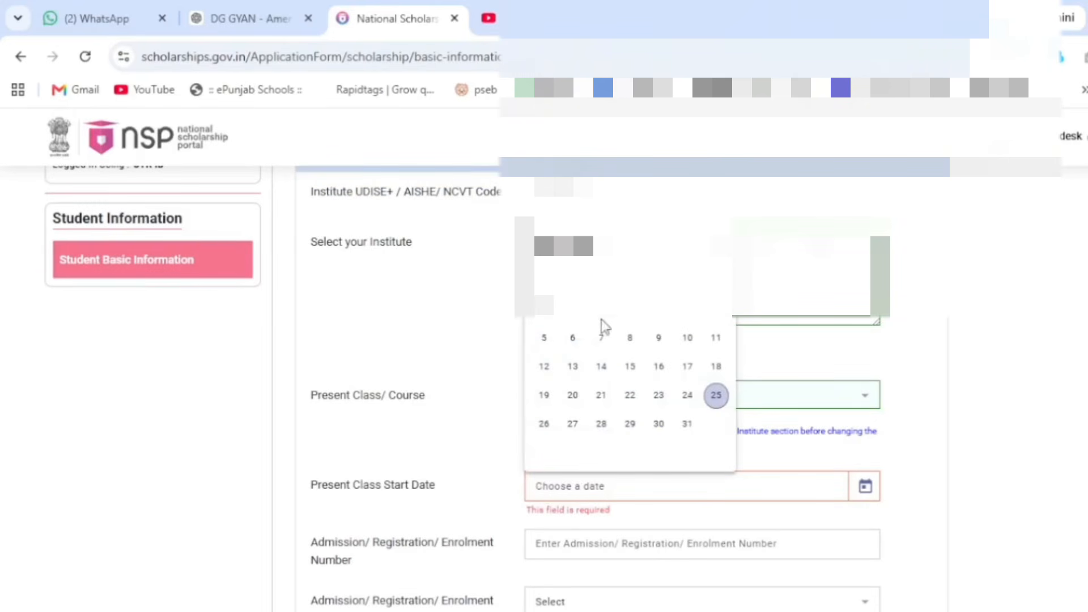
{"action": "left_click", "coordinate": [689, 247]}
{"action": "left_click", "coordinate": [688, 247]}
{"action": "left_click", "coordinate": [689, 248]}
{"action": "left_click", "coordinate": [633, 321]}
{"action": "scroll", "coordinate": [638, 403], "scroll_direction": "down", "scroll_amount": 2}
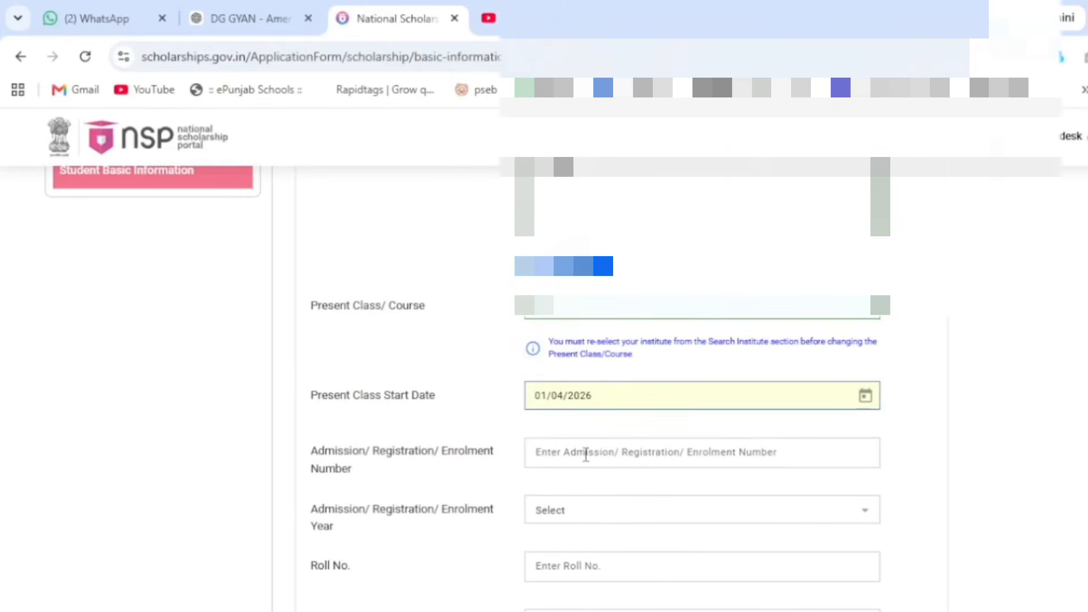
{"action": "scroll", "coordinate": [586, 454], "scroll_direction": "down", "scroll_amount": 2}
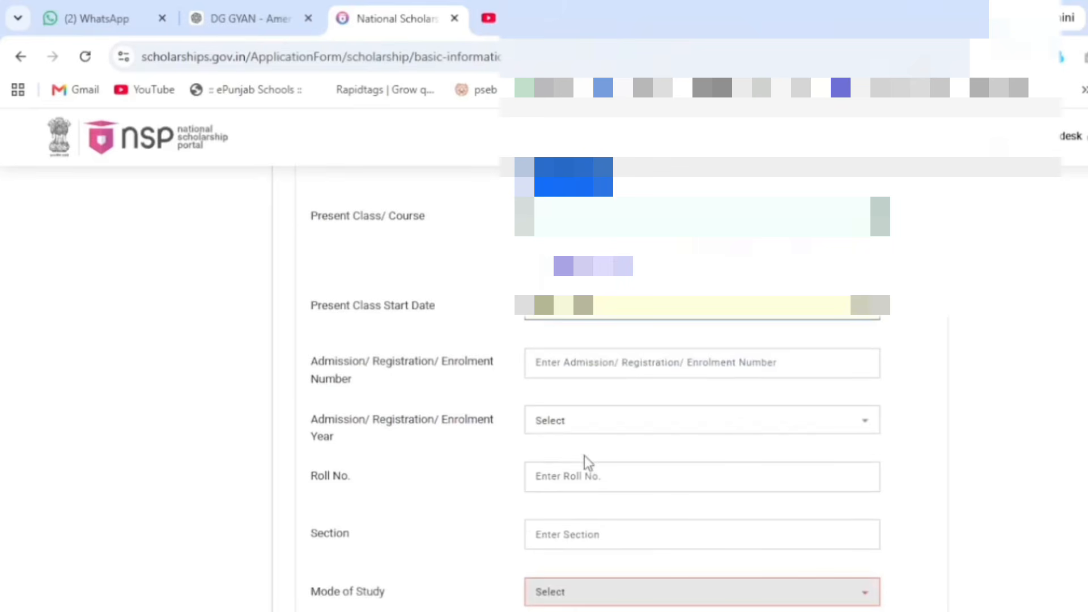
Step: Enter Enrolment Year 2026, Enrolment Number 832, Roll No. 16 and Section A
{"action": "left_click", "coordinate": [544, 431]}
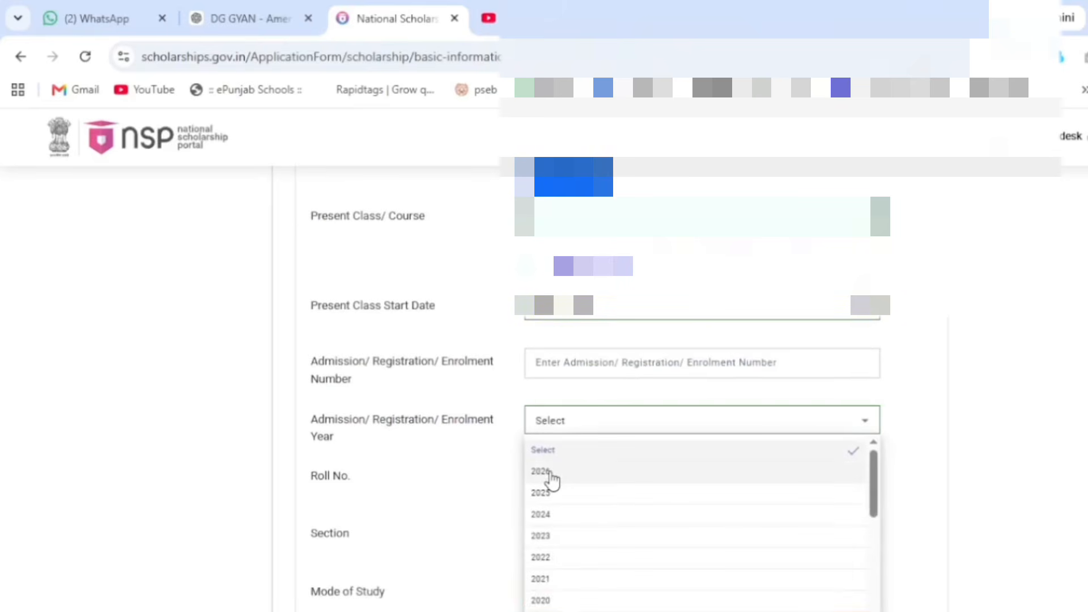
{"action": "left_click", "coordinate": [551, 474]}
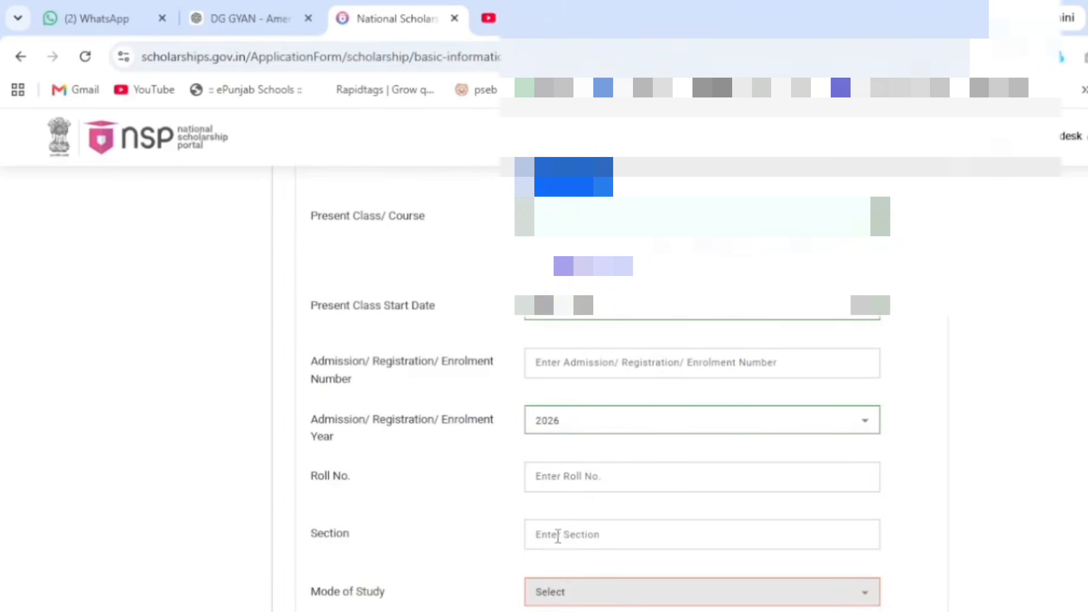
{"action": "left_click", "coordinate": [561, 366]}
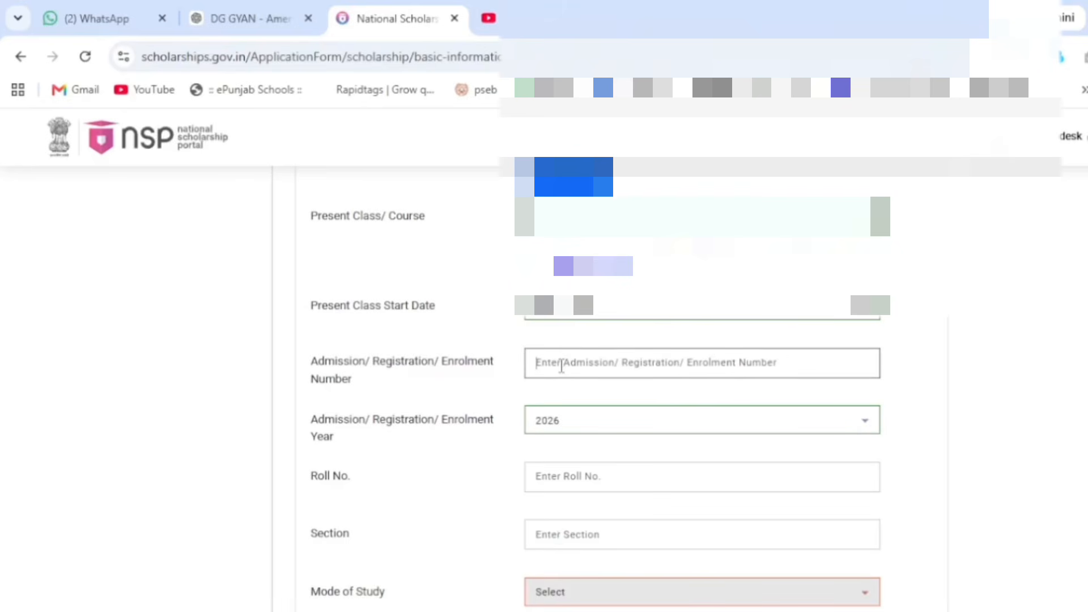
{"action": "type", "text": "832"}
{"action": "left_click", "coordinate": [548, 476]}
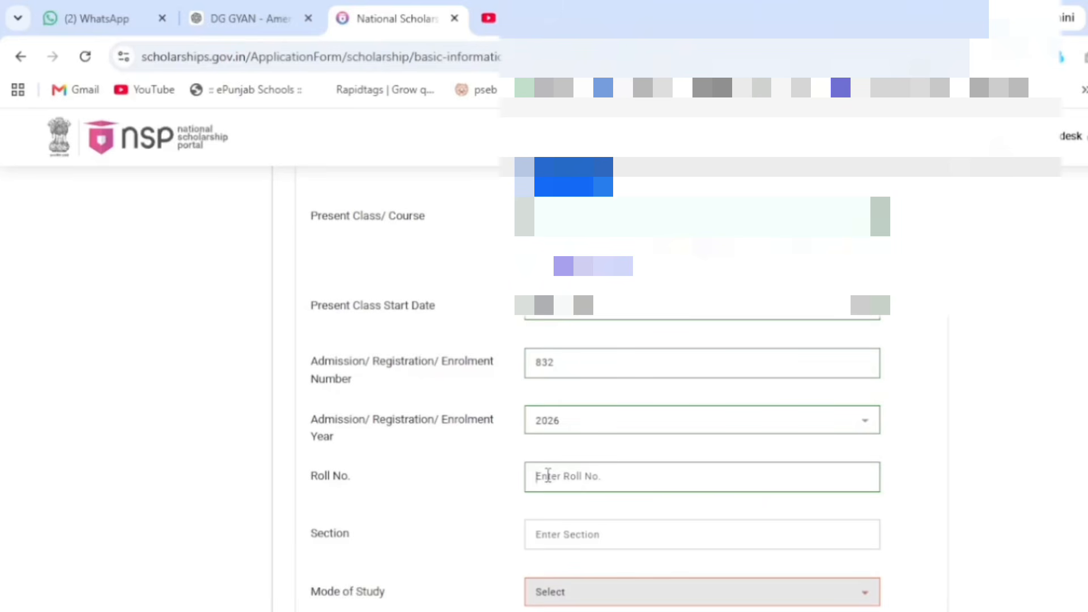
{"action": "type", "text": "16"}
{"action": "left_click", "coordinate": [559, 534]}
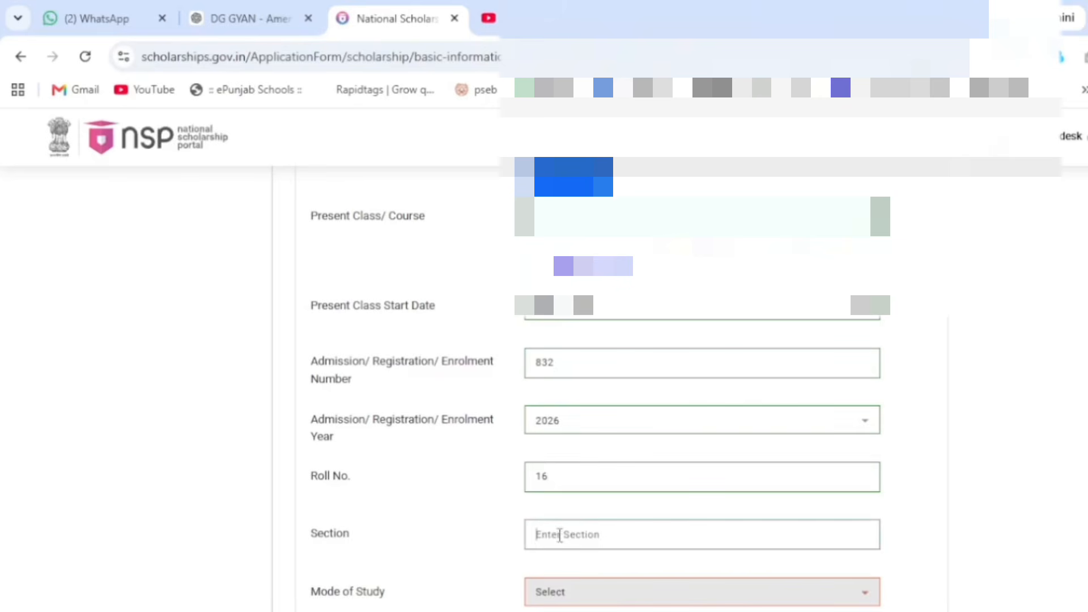
{"action": "type", "text": "A"}
Step: Set Mode of Study to Regular/Full Time and Hosteler to No
{"action": "scroll", "coordinate": [479, 566], "scroll_direction": "down", "scroll_amount": 2}
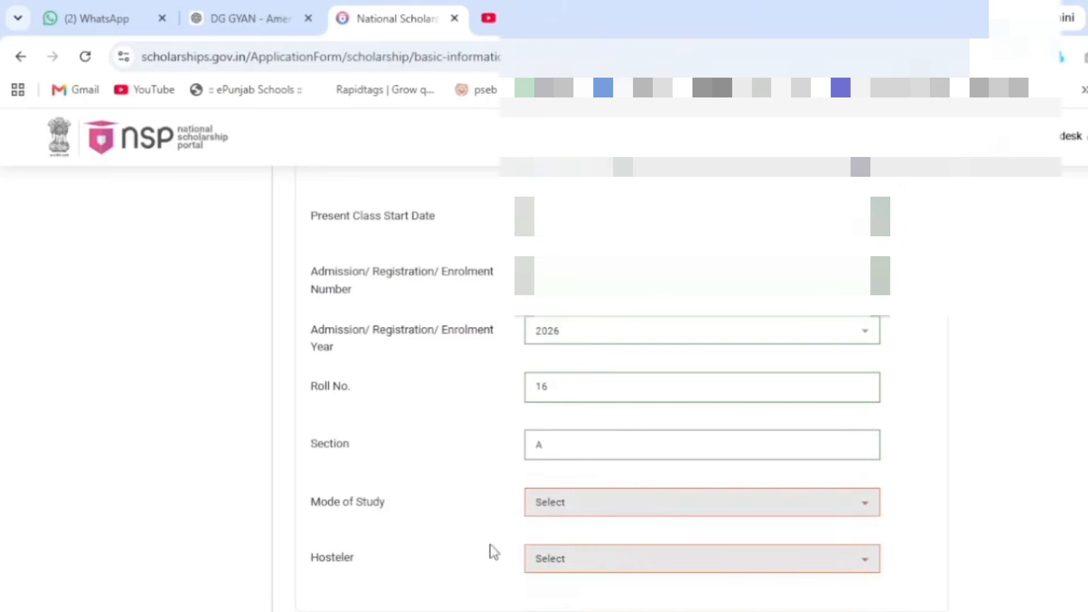
{"action": "left_click", "coordinate": [618, 508]}
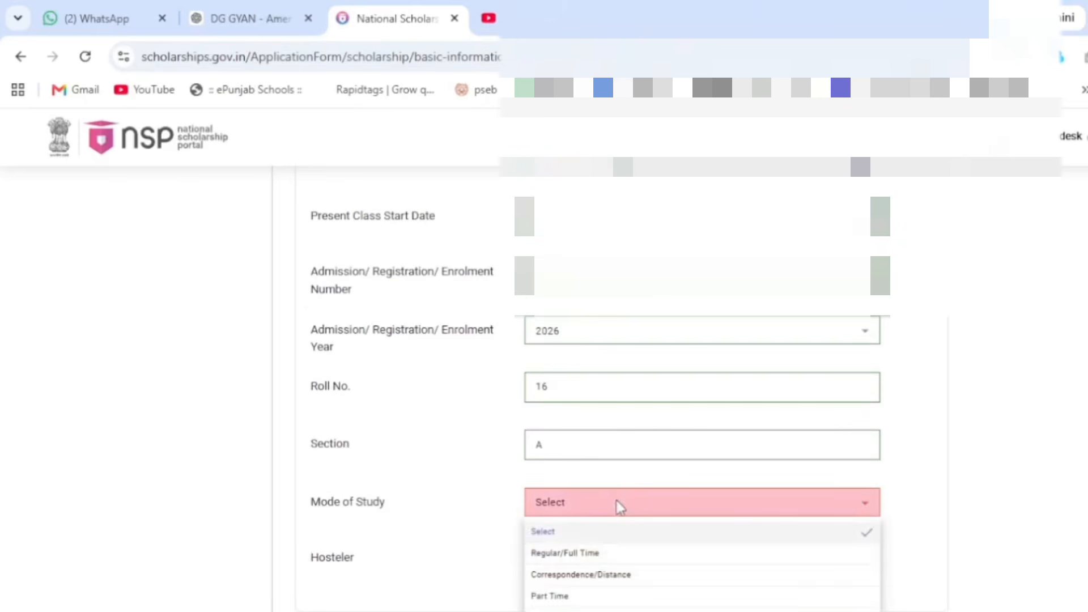
{"action": "left_click", "coordinate": [615, 555]}
{"action": "left_click", "coordinate": [617, 557]}
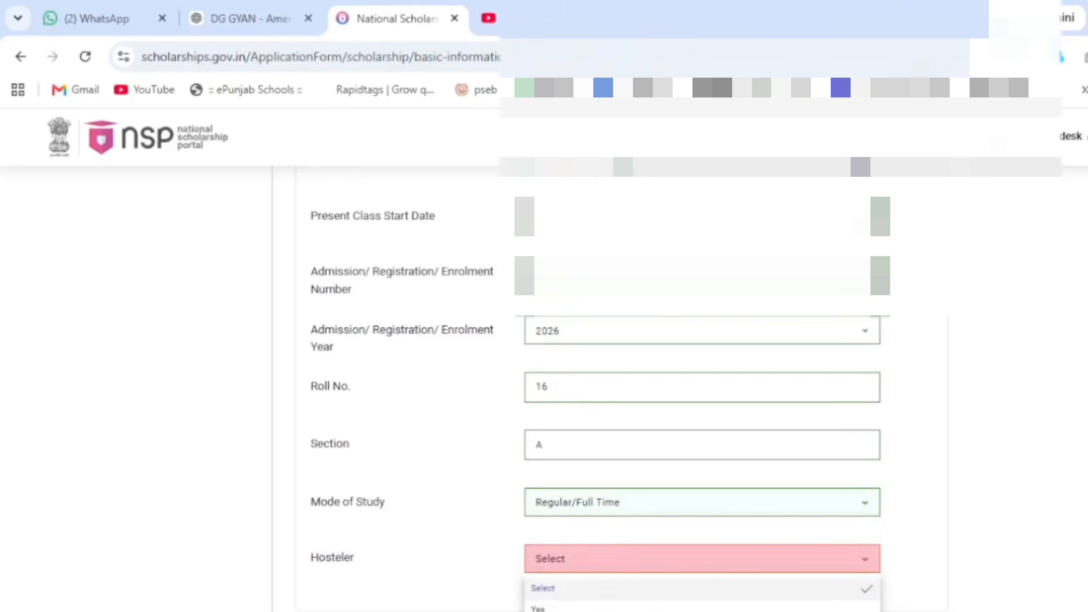
{"action": "left_click", "coordinate": [586, 605]}
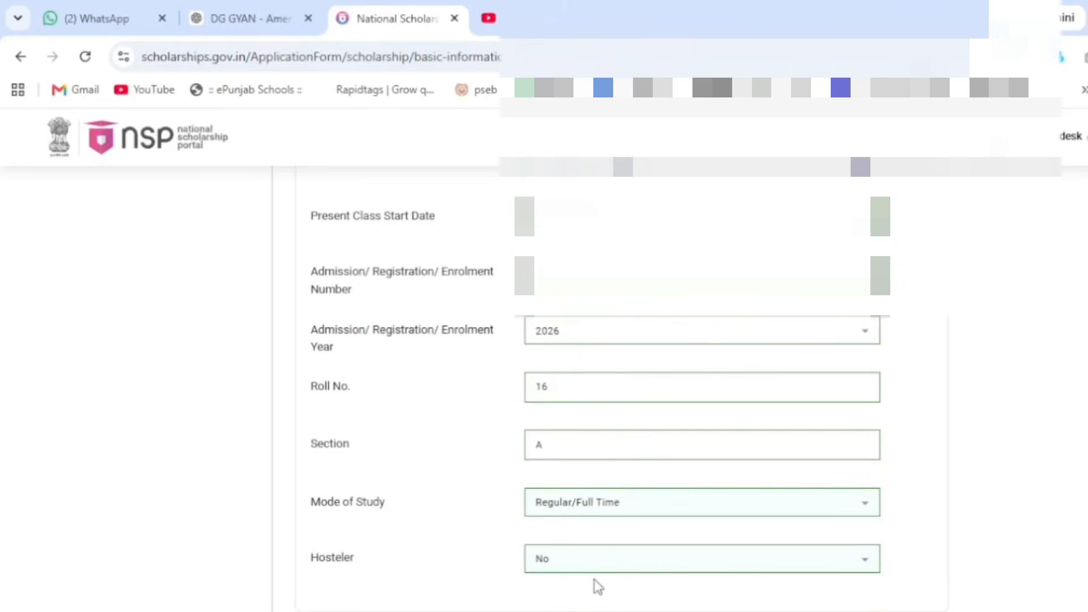
{"action": "scroll", "coordinate": [597, 586], "scroll_direction": "down", "scroll_amount": 3}
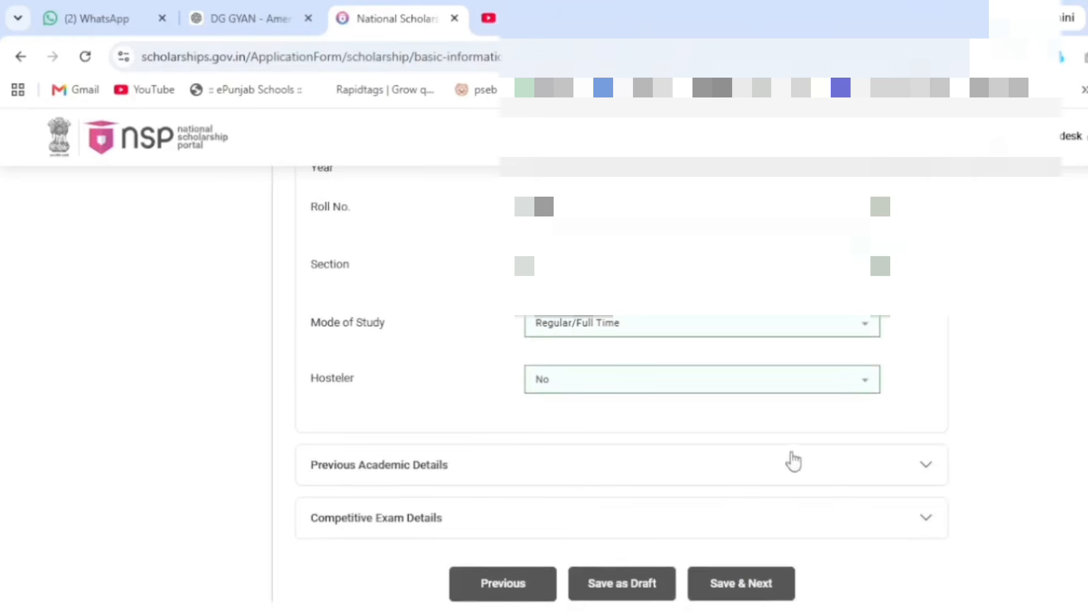
{"action": "left_click", "coordinate": [929, 465]}
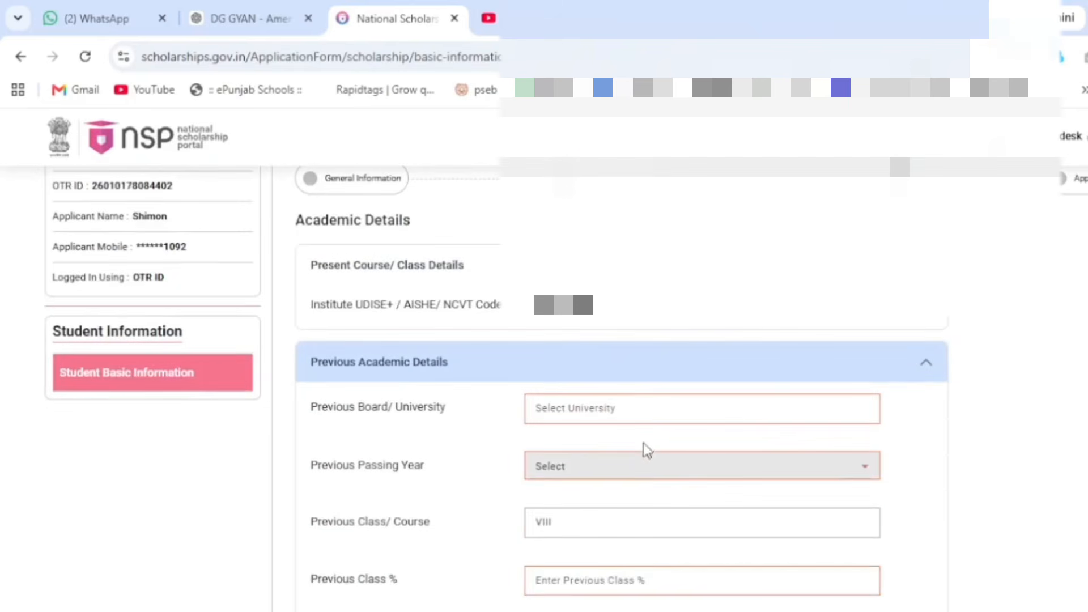
Step: Set previous board to PUNJAB SCHOOL EDUCATION BOARD, MOHALI, passing year 2026, and 83%
{"action": "scroll", "coordinate": [657, 414], "scroll_direction": "down", "scroll_amount": 2}
{"action": "left_click", "coordinate": [591, 321]}
{"action": "type", "text": "punj"}
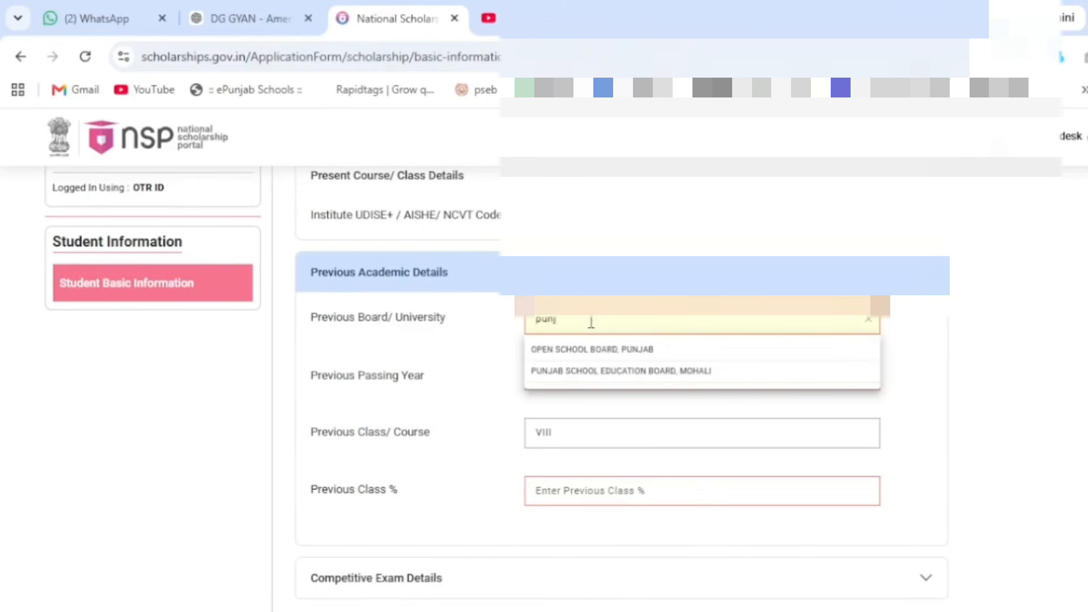
{"action": "left_click", "coordinate": [606, 371]}
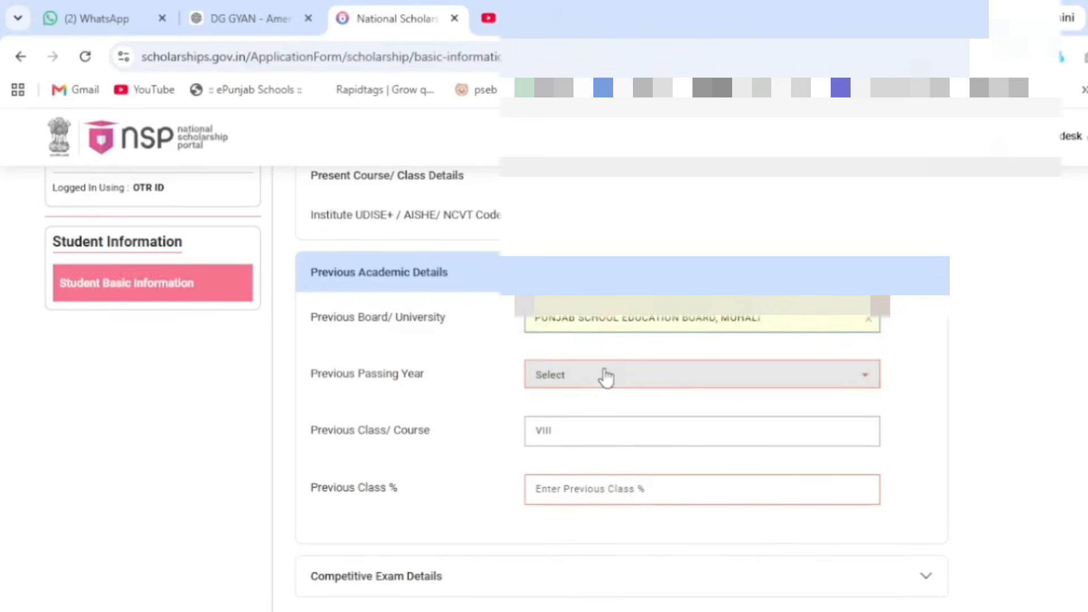
{"action": "left_click", "coordinate": [606, 376]}
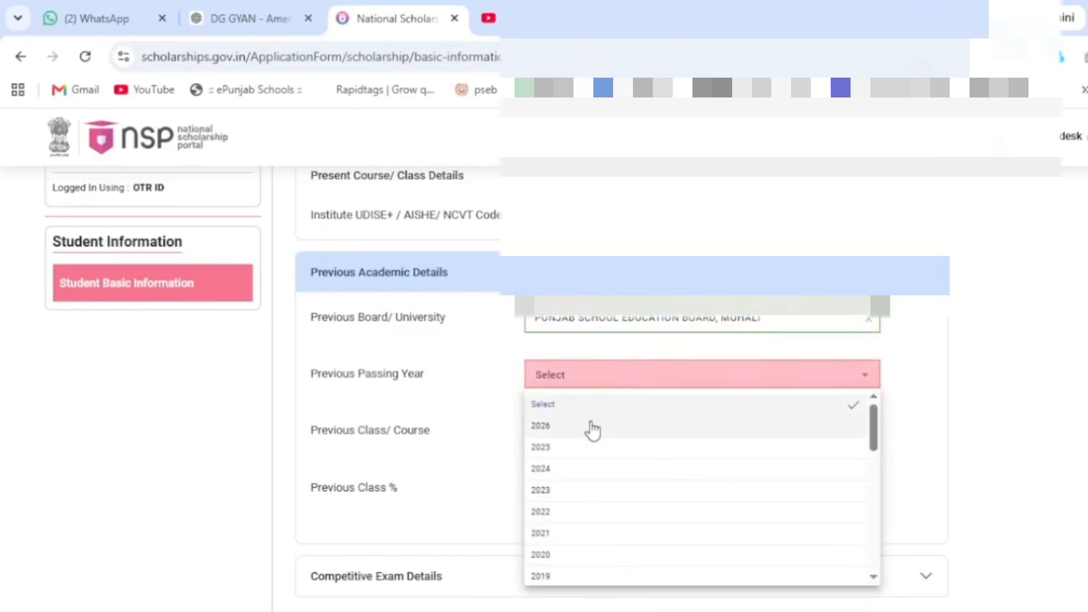
{"action": "left_click", "coordinate": [593, 431]}
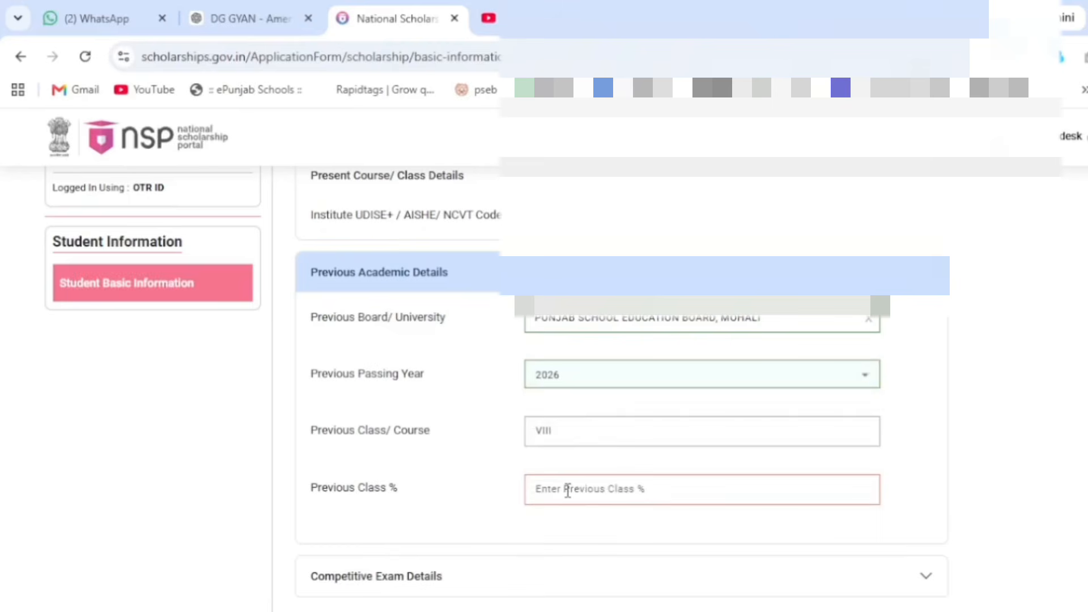
{"action": "type", "text": "83"}
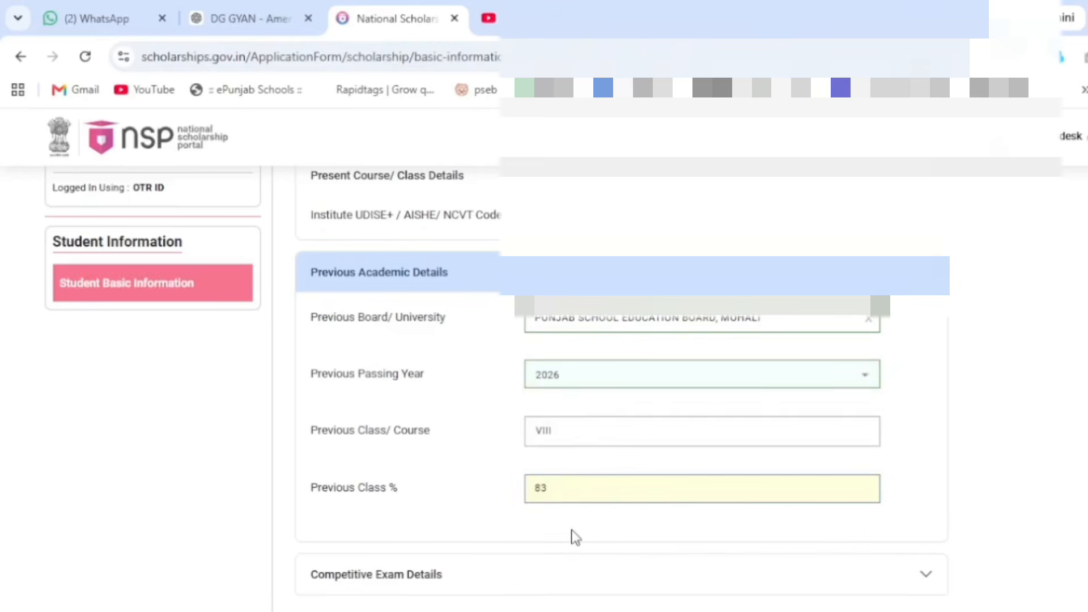
Step: Leave Competitive Exam Details blank and save the academic details
{"action": "scroll", "coordinate": [573, 533], "scroll_direction": "down", "scroll_amount": 1}
{"action": "left_click", "coordinate": [878, 499]}
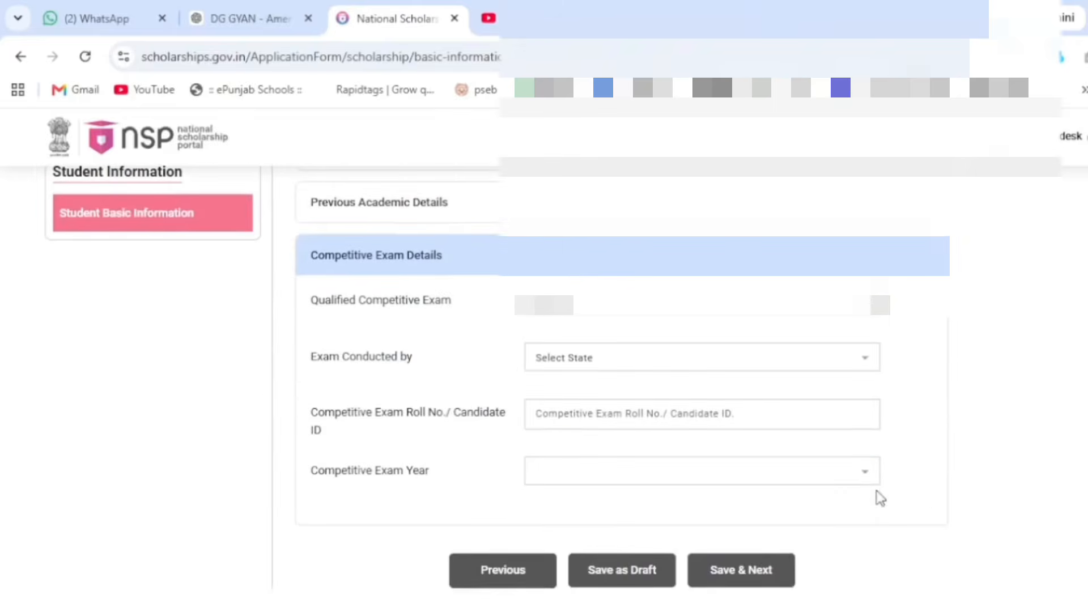
{"action": "left_click", "coordinate": [709, 318]}
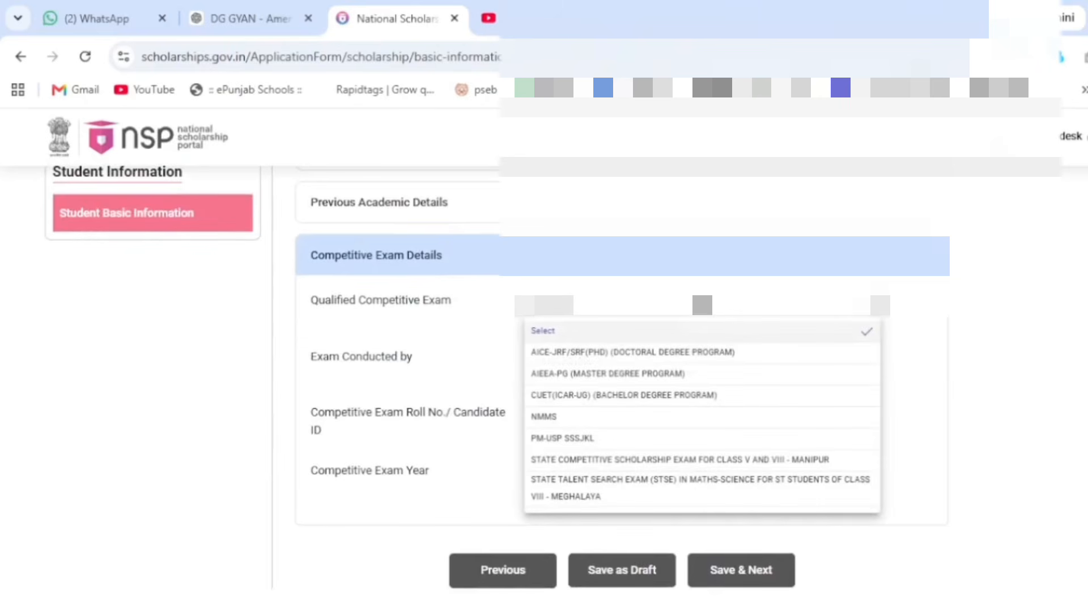
{"action": "left_click", "coordinate": [500, 305]}
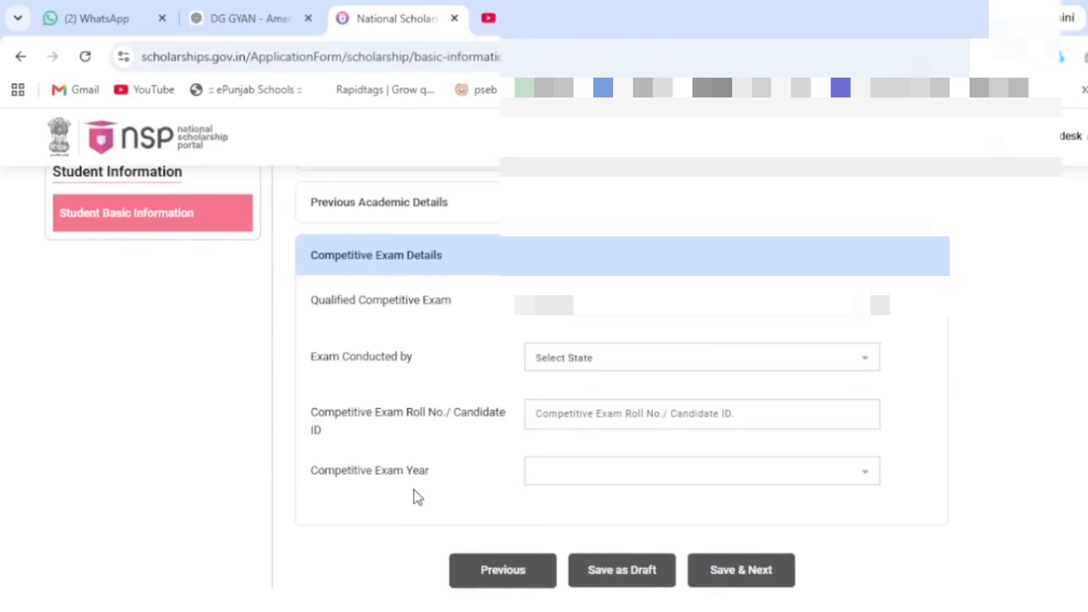
{"action": "left_click", "coordinate": [923, 256]}
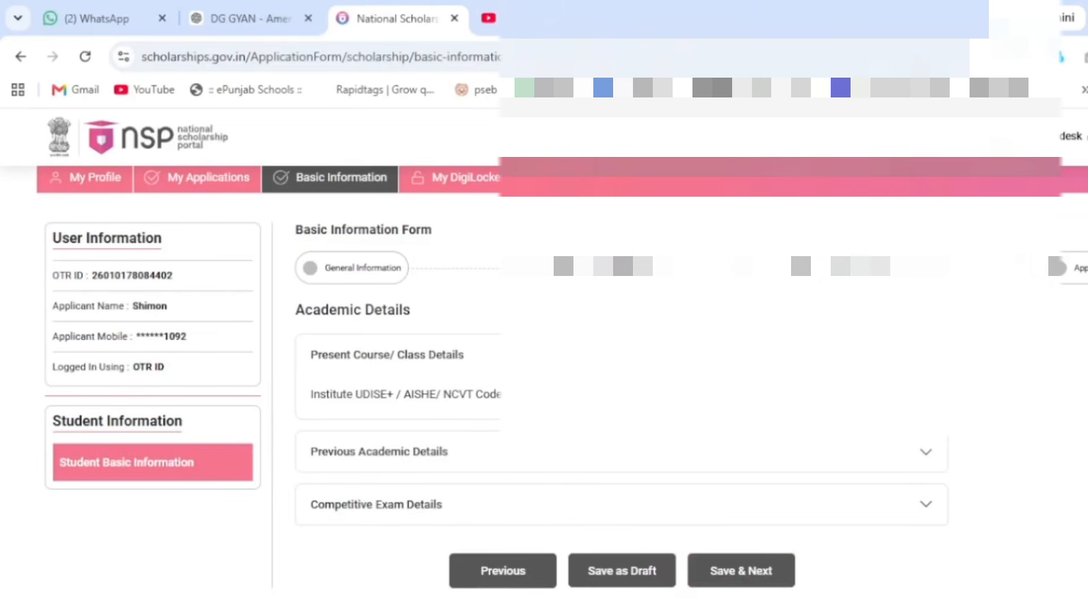
{"action": "left_click", "coordinate": [744, 573]}
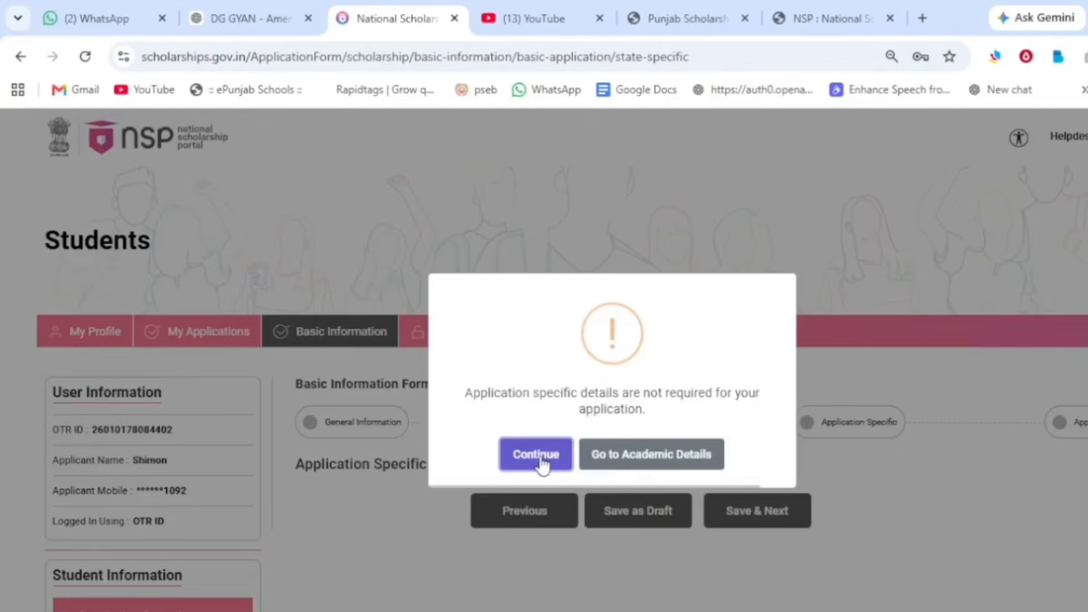
Step: Agree to the undertaking declaration, then submit and confirm the basic details
{"action": "left_click", "coordinate": [538, 456]}
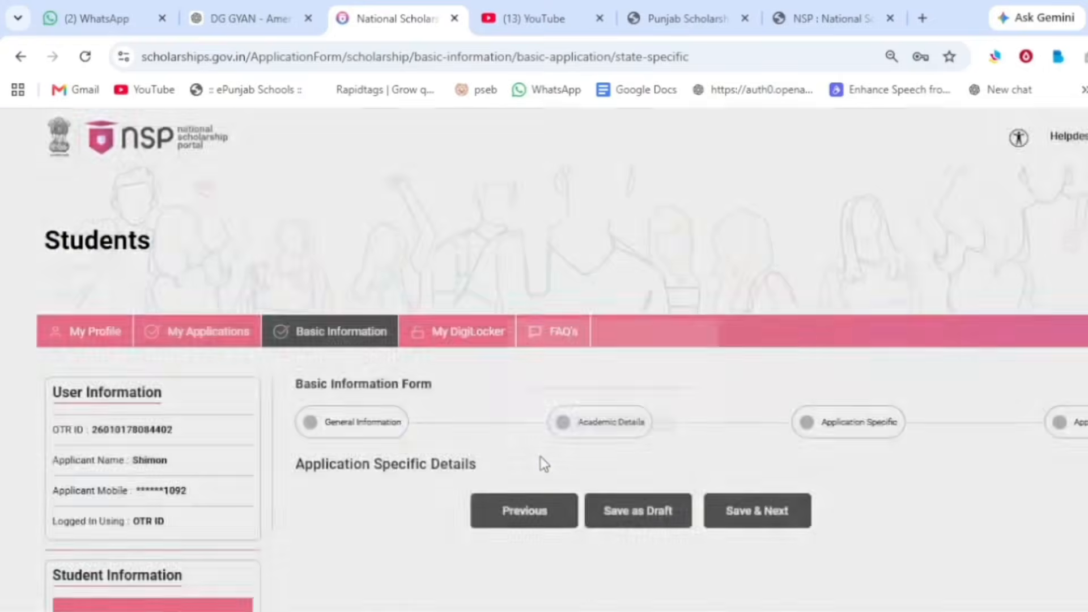
{"action": "scroll", "coordinate": [542, 459], "scroll_direction": "down", "scroll_amount": 2}
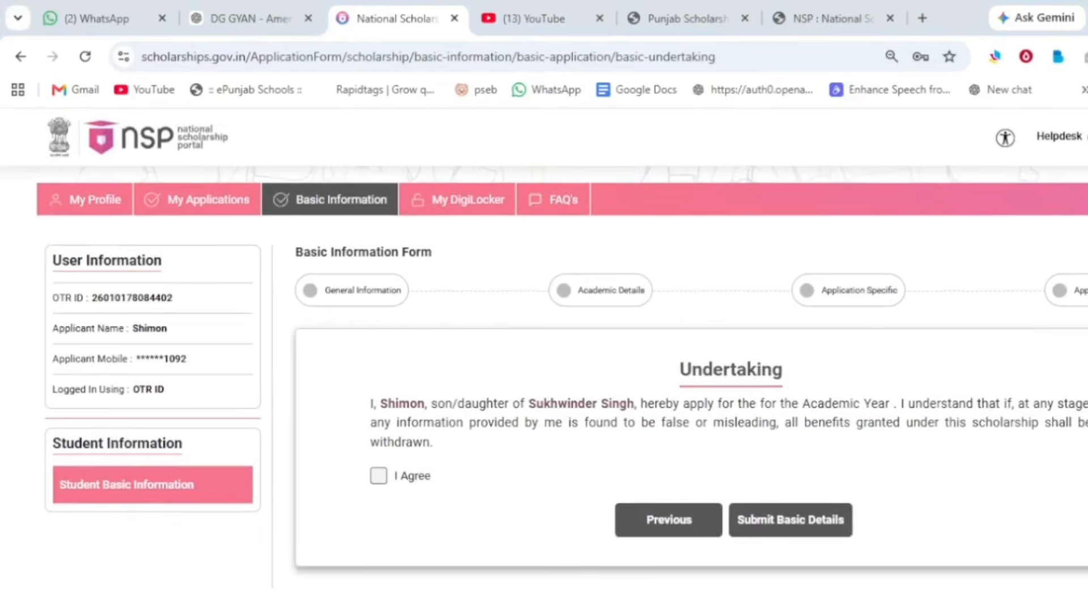
{"action": "left_click", "coordinate": [379, 476]}
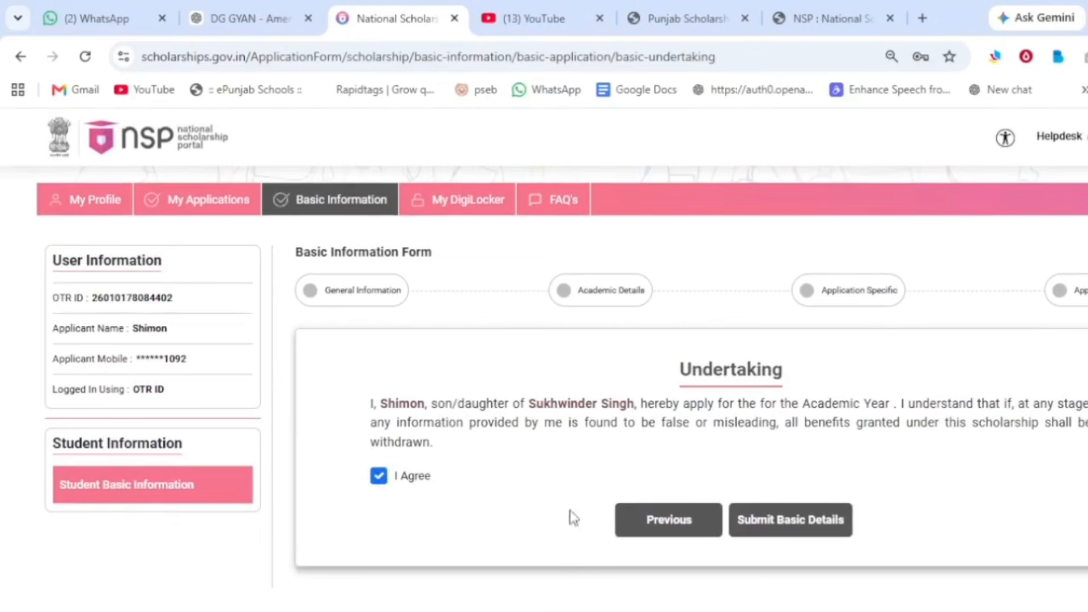
{"action": "left_click", "coordinate": [801, 521]}
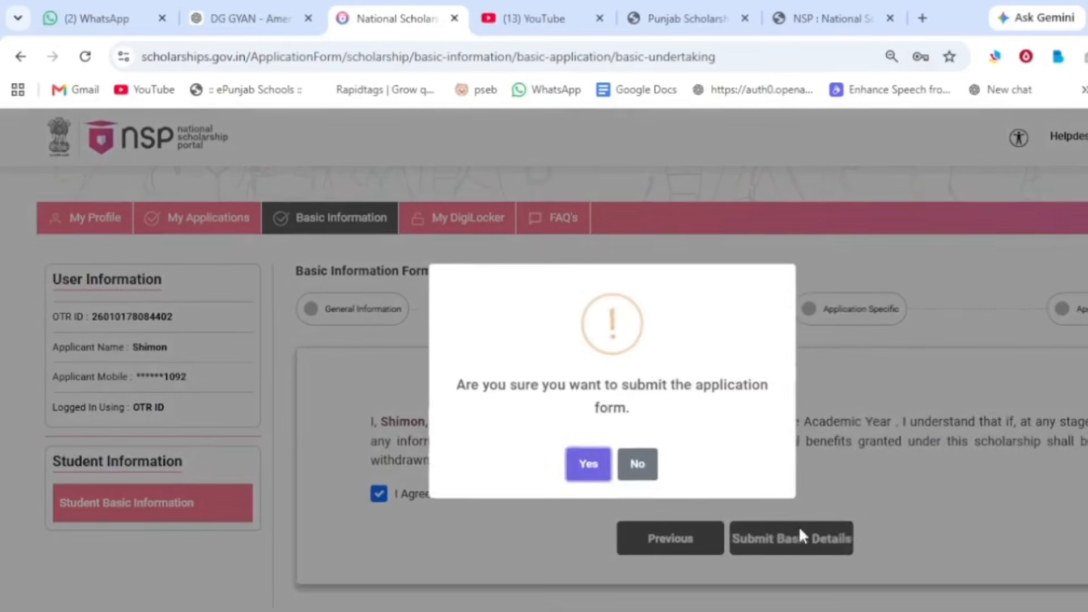
{"action": "left_click", "coordinate": [589, 466]}
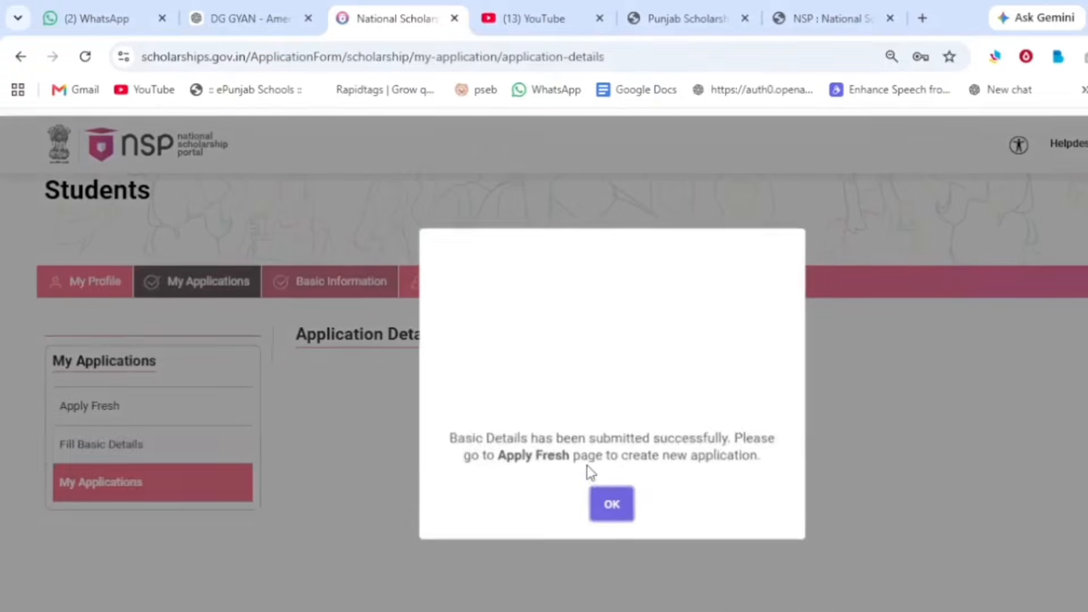
{"action": "left_click", "coordinate": [616, 499]}
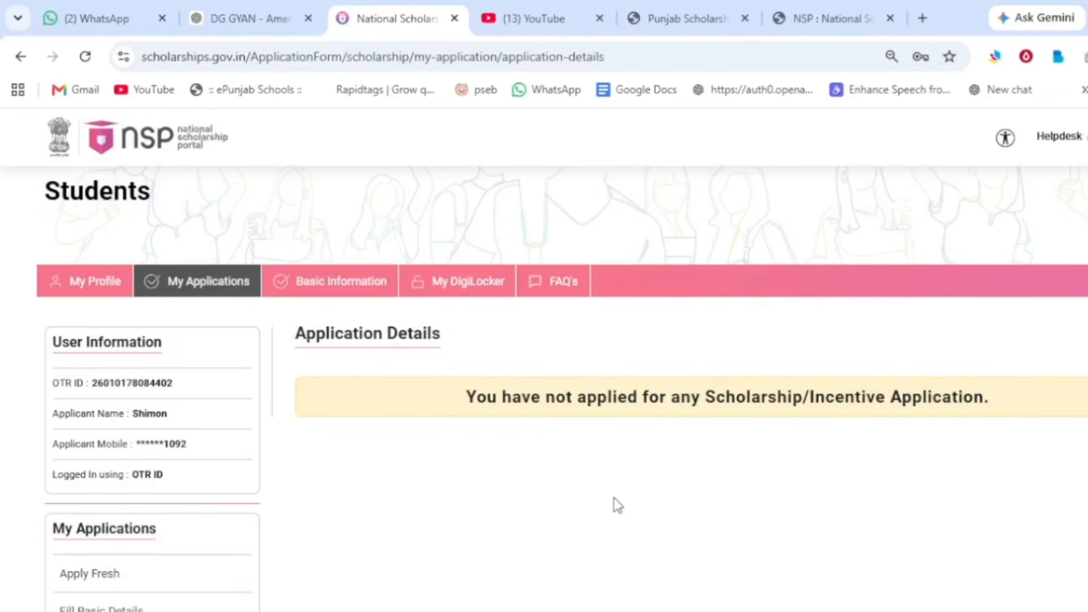
Step: Start a fresh application and accept both guideline undertakings with I Agree
{"action": "scroll", "coordinate": [614, 504], "scroll_direction": "down", "scroll_amount": 2}
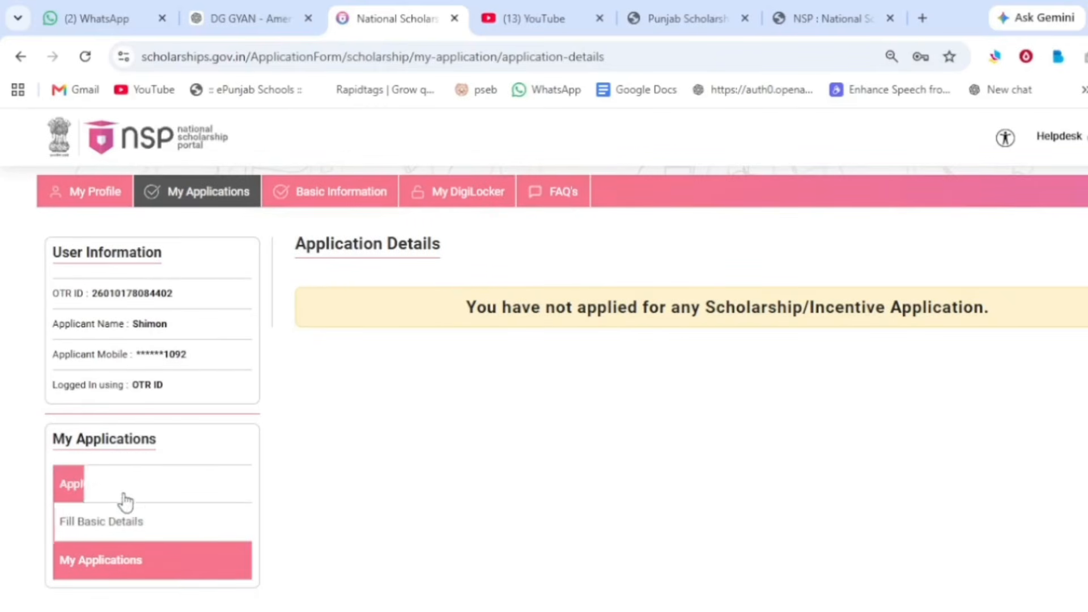
{"action": "left_click", "coordinate": [88, 488]}
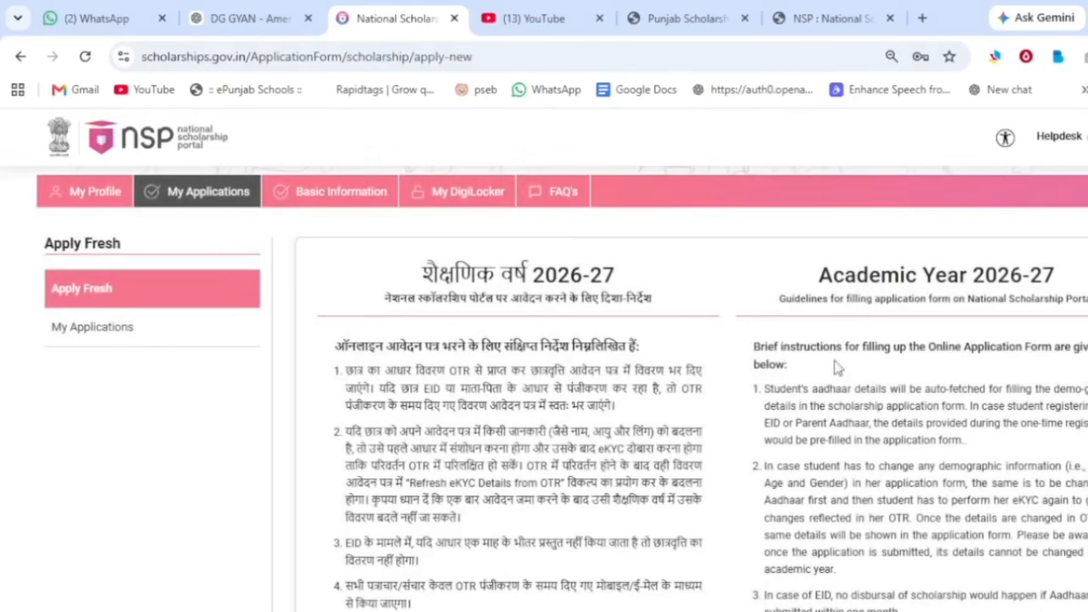
{"action": "scroll", "coordinate": [680, 370], "scroll_direction": "down", "scroll_amount": 10}
{"action": "scroll", "coordinate": [680, 374], "scroll_direction": "down", "scroll_amount": 2}
{"action": "scroll", "coordinate": [615, 409], "scroll_direction": "up", "scroll_amount": 15}
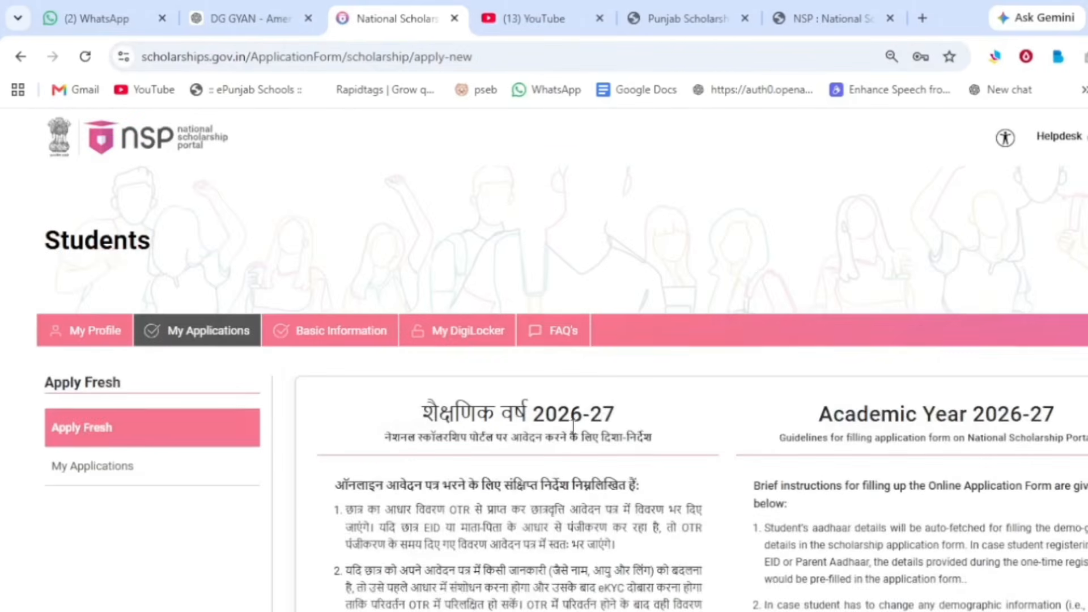
{"action": "scroll", "coordinate": [574, 425], "scroll_direction": "down", "scroll_amount": 15}
{"action": "left_click", "coordinate": [367, 425]}
{"action": "left_click", "coordinate": [367, 453]}
{"action": "left_click", "coordinate": [748, 520]}
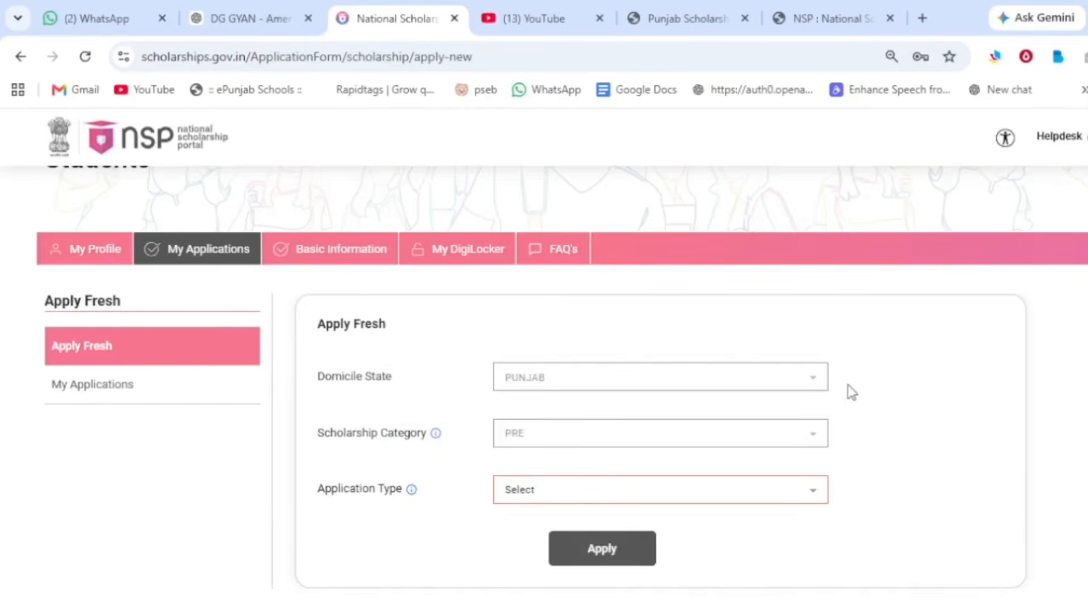
Step: Apply with application type Scholarship and proceed with the new 2026-27 application
{"action": "left_click", "coordinate": [618, 493]}
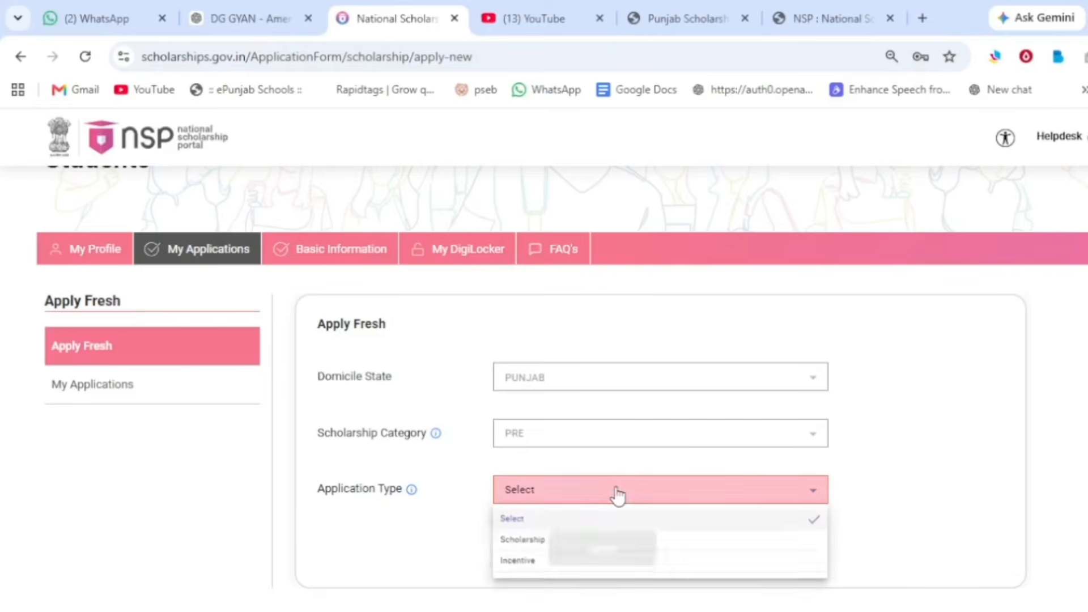
{"action": "left_click", "coordinate": [577, 540]}
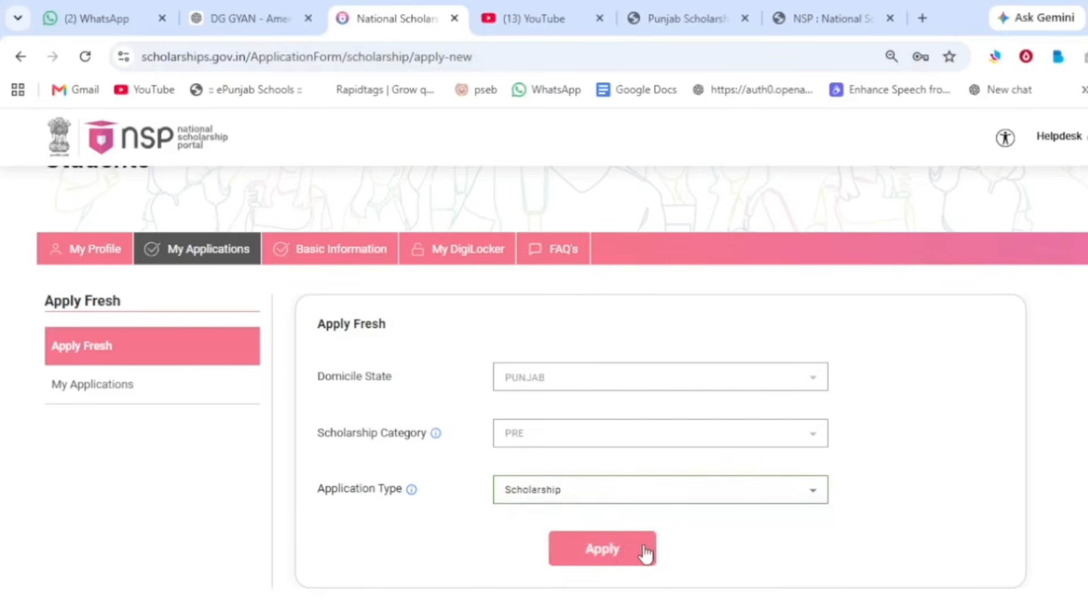
{"action": "left_click", "coordinate": [620, 549]}
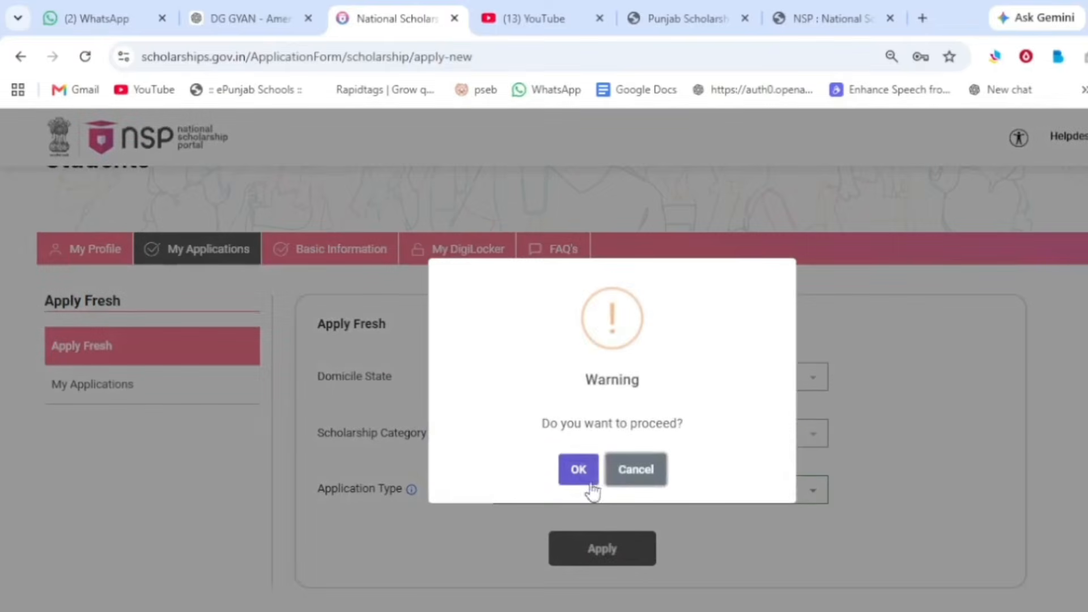
{"action": "left_click", "coordinate": [578, 476]}
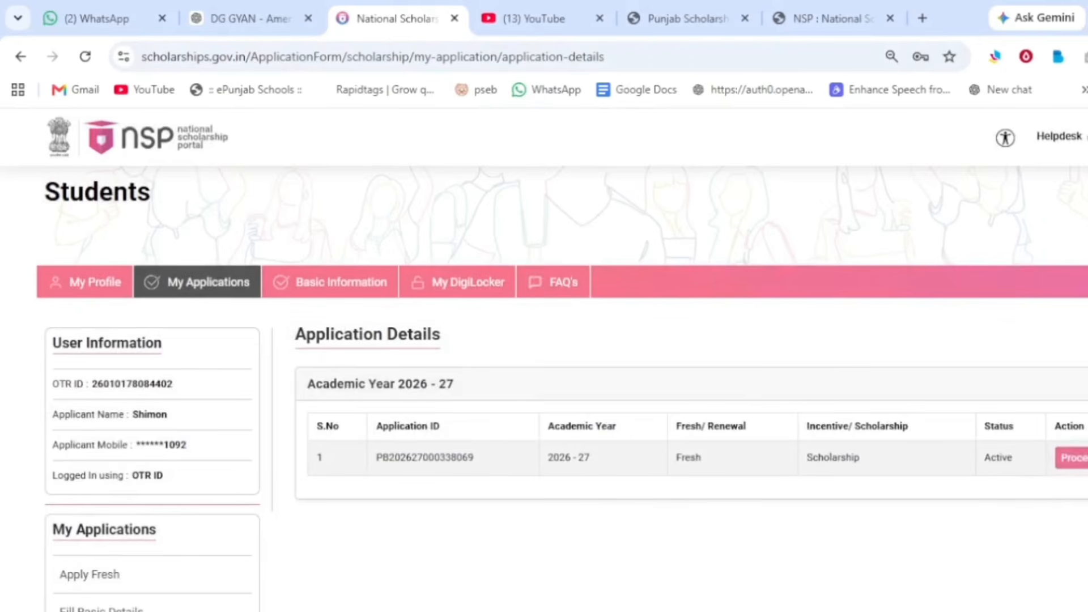
{"action": "left_click", "coordinate": [1071, 458]}
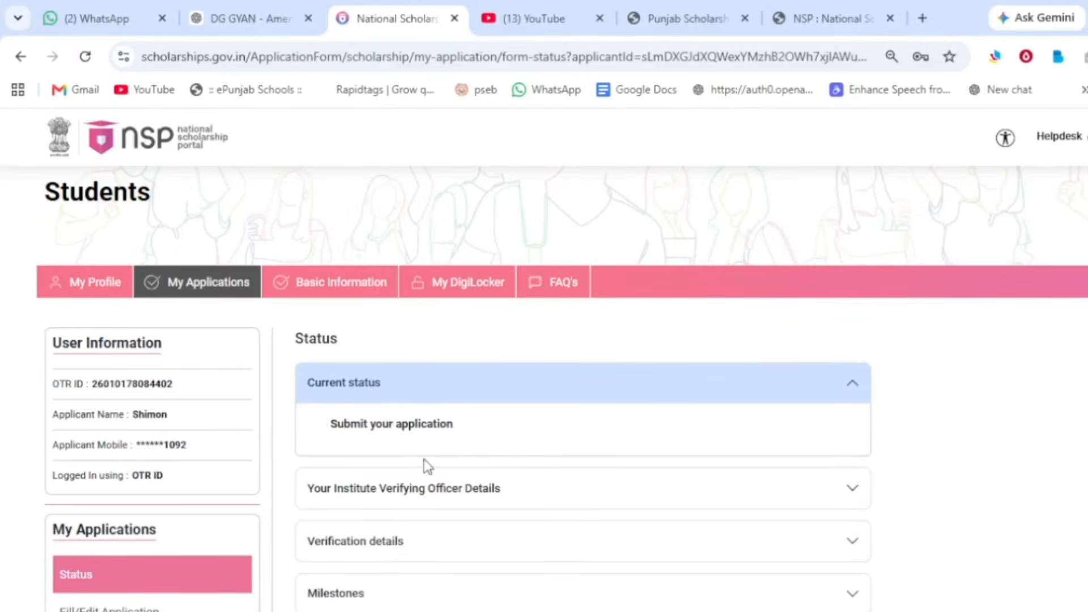
Step: In the application form, select the Pre Matric SC (Class IX & X)-Punjab scheme and save
{"action": "scroll", "coordinate": [219, 453], "scroll_direction": "down", "scroll_amount": 3}
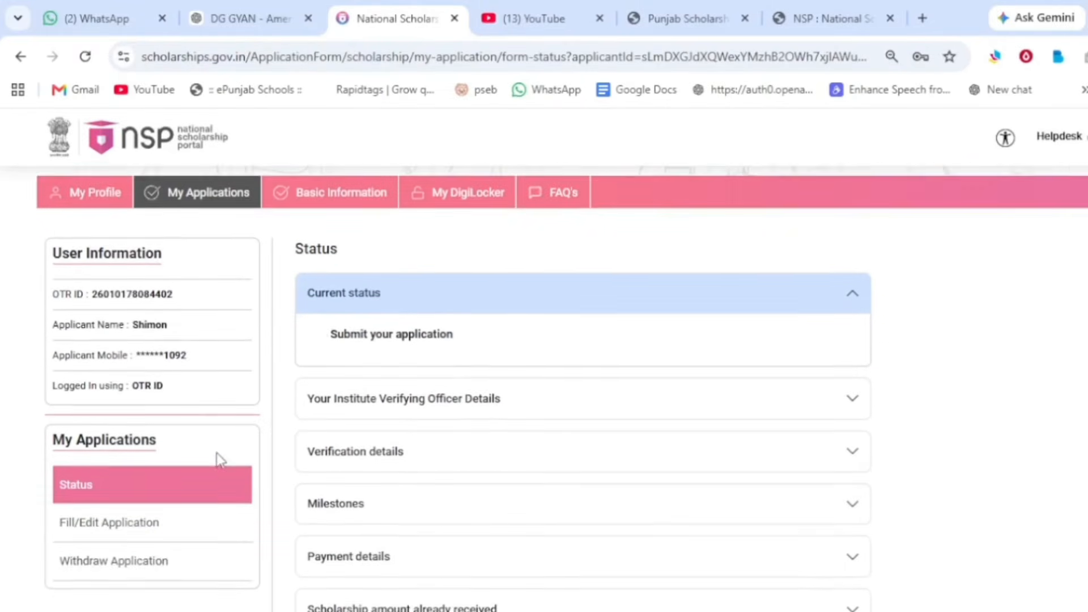
{"action": "left_click", "coordinate": [90, 479]}
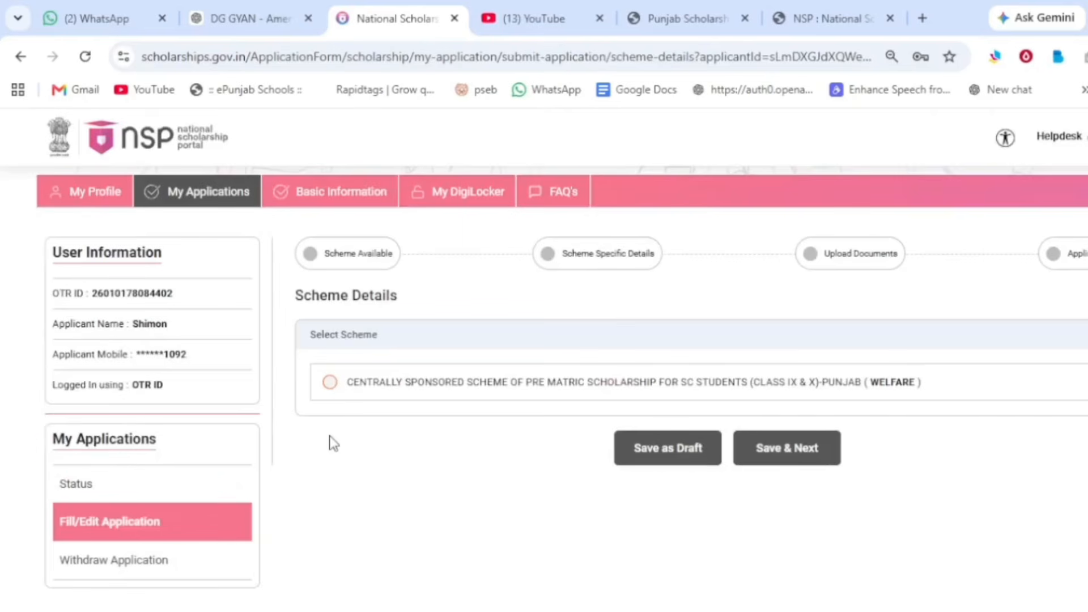
{"action": "left_click", "coordinate": [331, 383]}
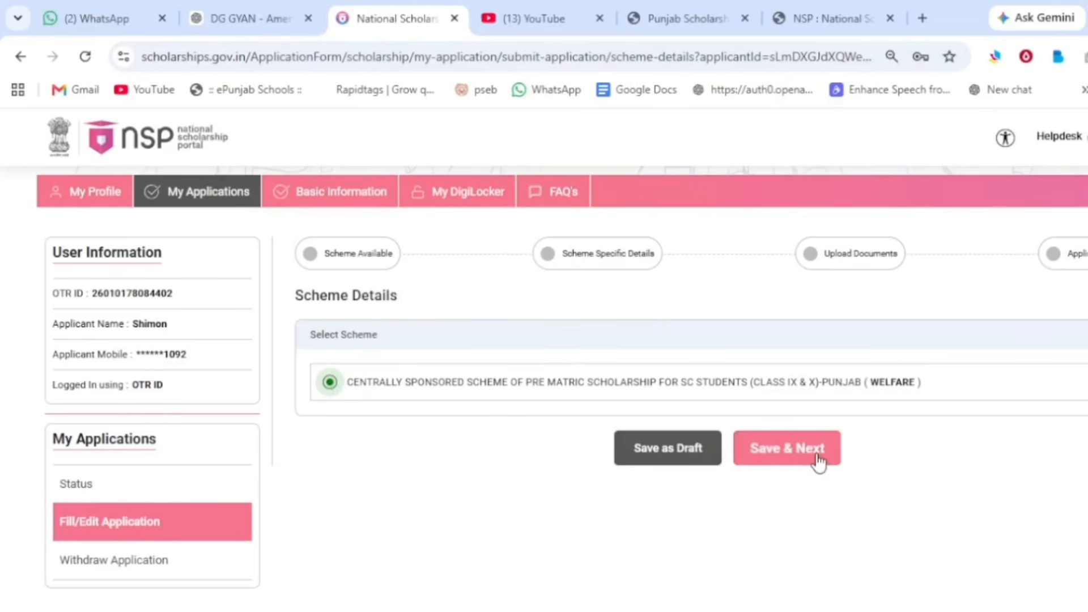
{"action": "left_click", "coordinate": [818, 457]}
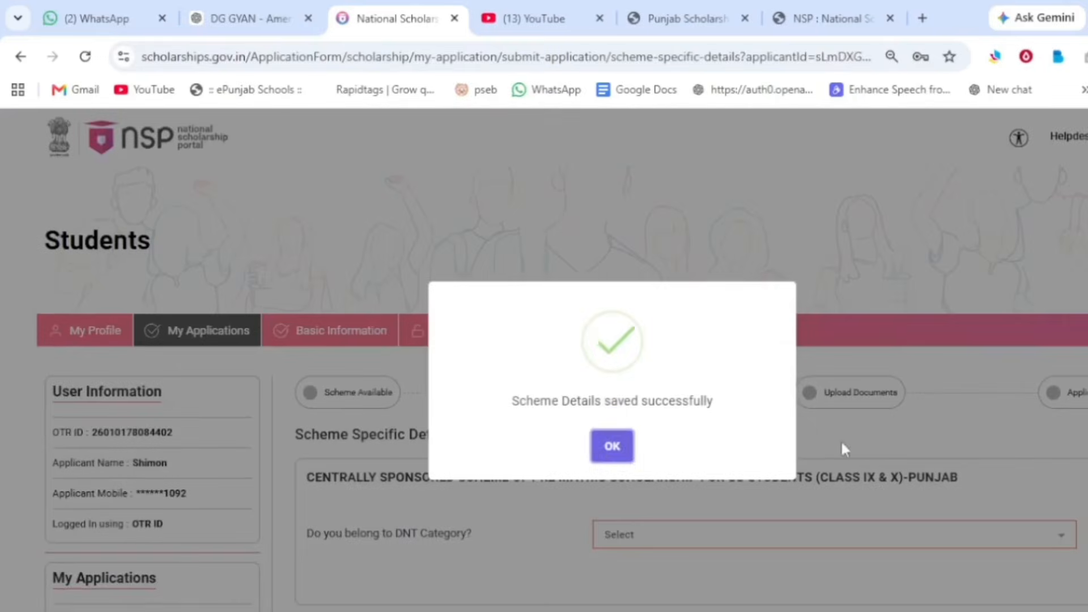
Step: Answer No to 'Do you belong to DNT Category?' and save the scheme-specific details
{"action": "left_click", "coordinate": [612, 447]}
{"action": "scroll", "coordinate": [501, 467], "scroll_direction": "down", "scroll_amount": 2}
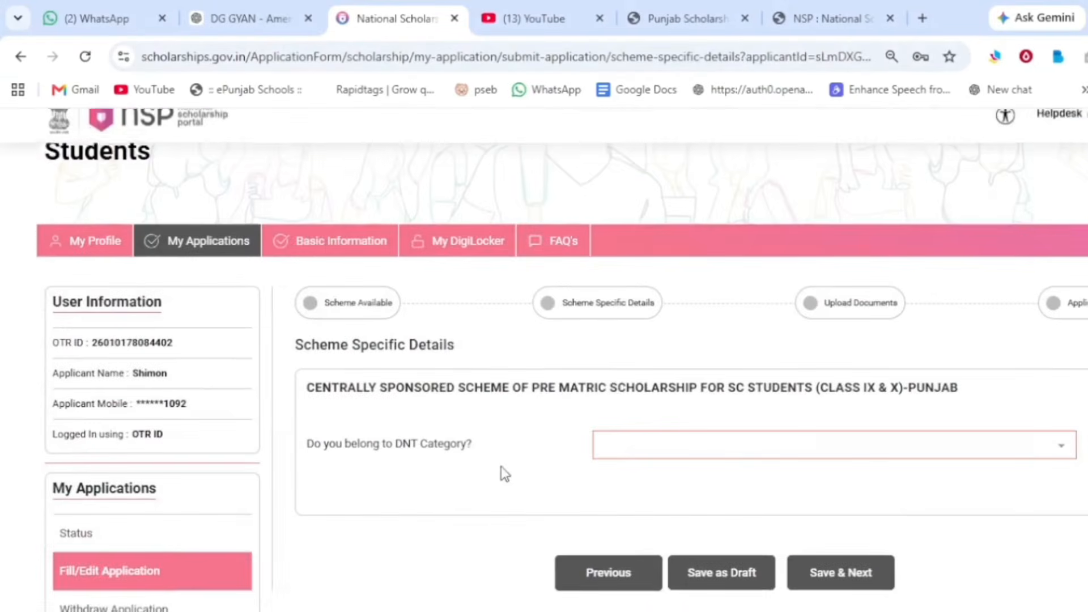
{"action": "left_click", "coordinate": [1021, 446]}
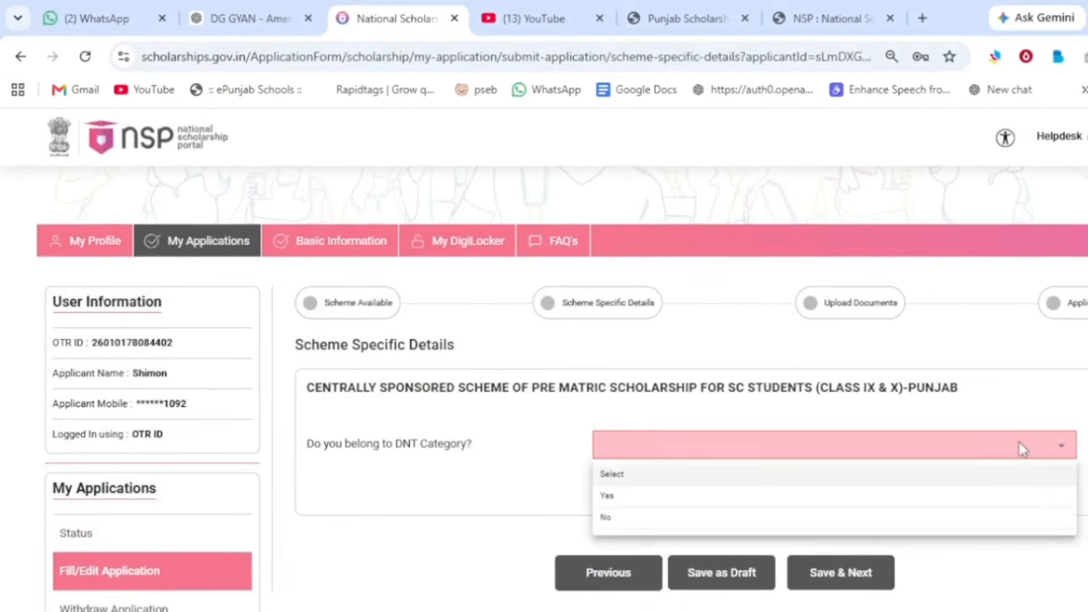
{"action": "left_click", "coordinate": [656, 518]}
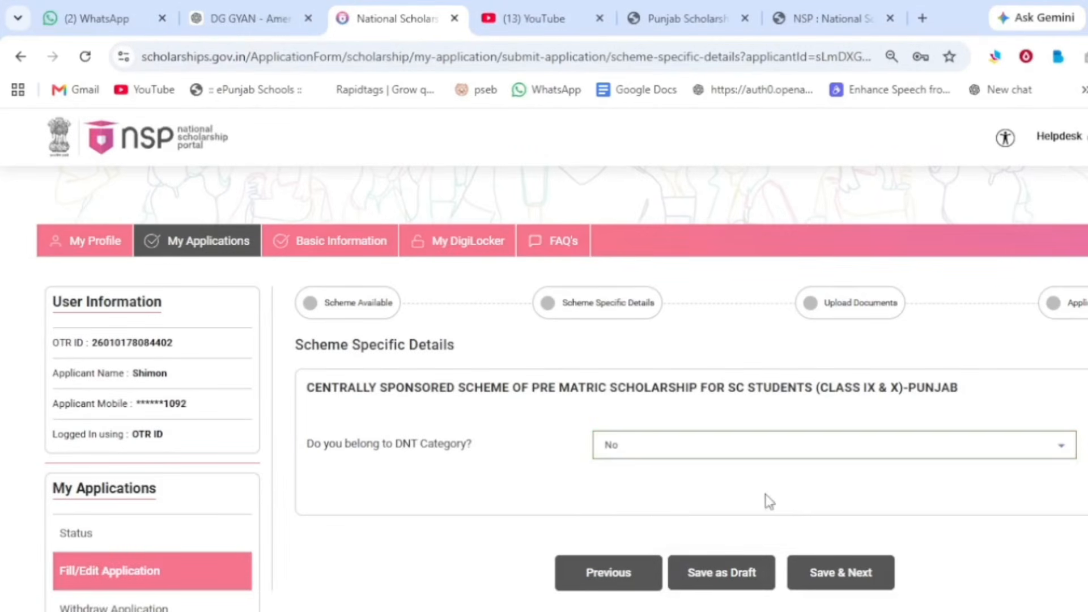
{"action": "left_click", "coordinate": [843, 573]}
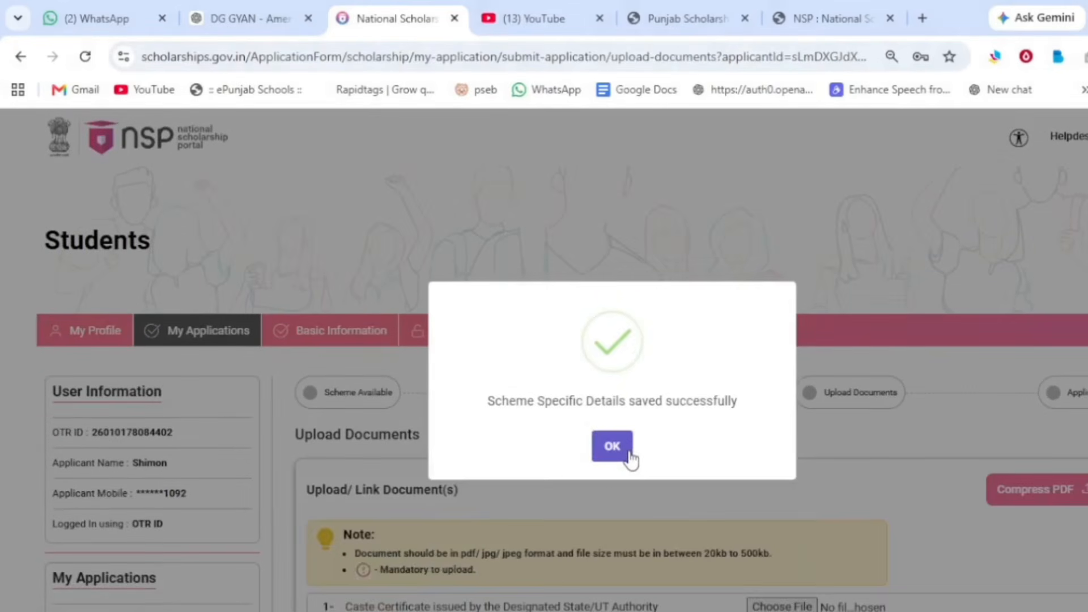
{"action": "left_click", "coordinate": [612, 448]}
{"action": "scroll", "coordinate": [629, 456], "scroll_direction": "down", "scroll_amount": 3}
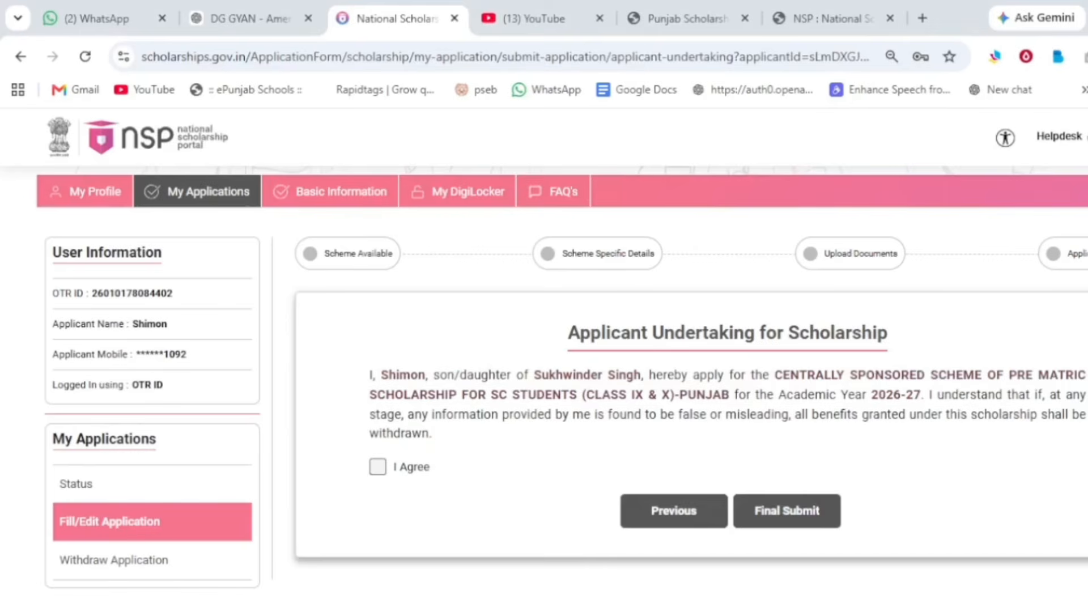
Step: Accept the applicant undertaking for the 2026-27 scholarship application
{"action": "left_click", "coordinate": [378, 468]}
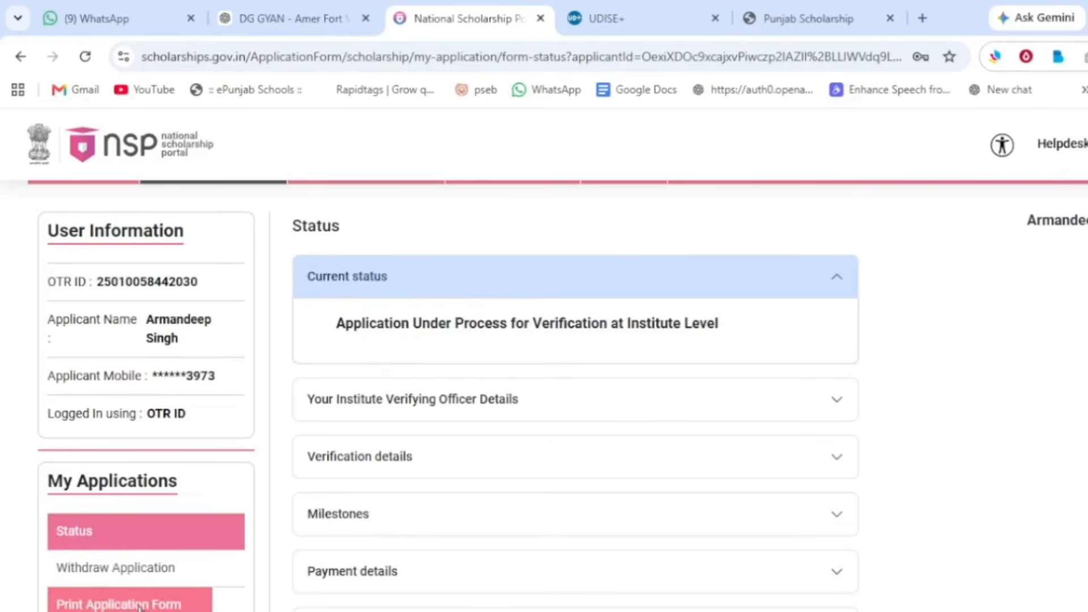
Step: Open the Print Application Form page for the submitted application
{"action": "left_click", "coordinate": [108, 605]}
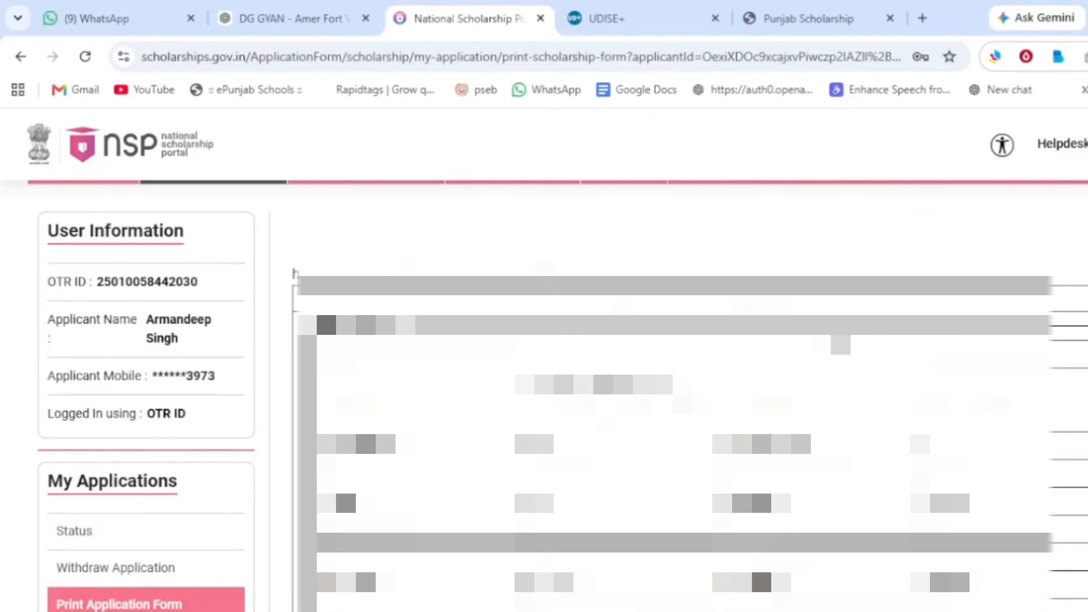